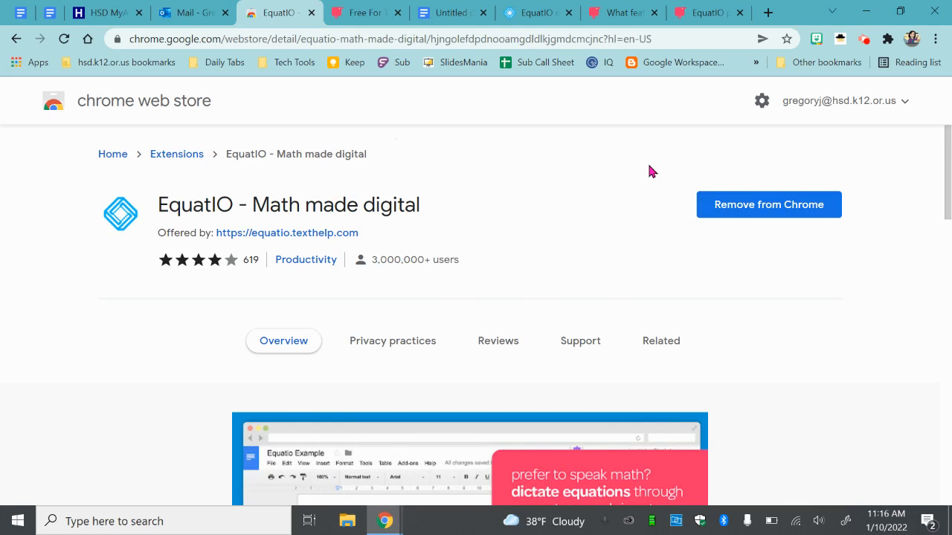
- Check the browser's list of installed extensions for EquatIO
{"action": "left_click", "coordinate": [888, 39]}
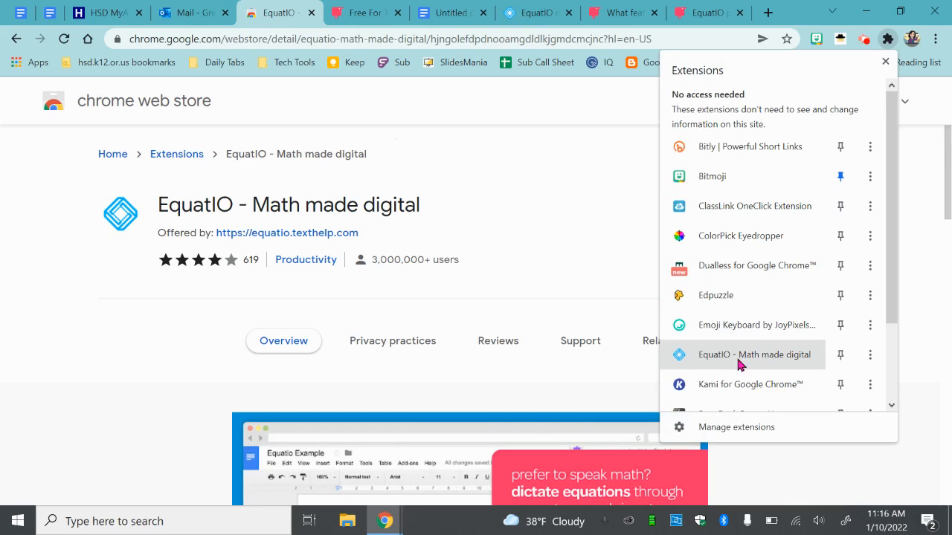
{"action": "left_click", "coordinate": [633, 286]}
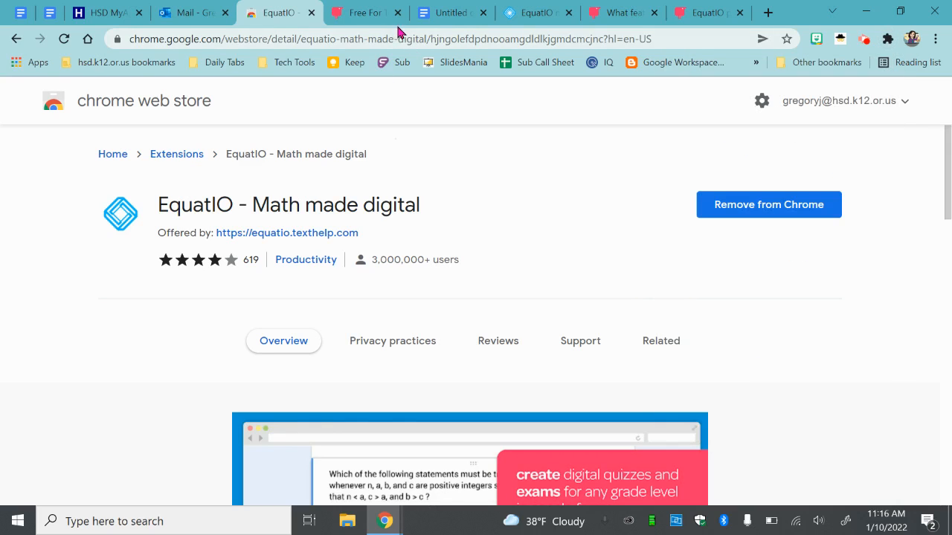
- Go to Texthelp's Free for Teachers page and choose EquatIO as the product to get access to
{"action": "left_click", "coordinate": [366, 13]}
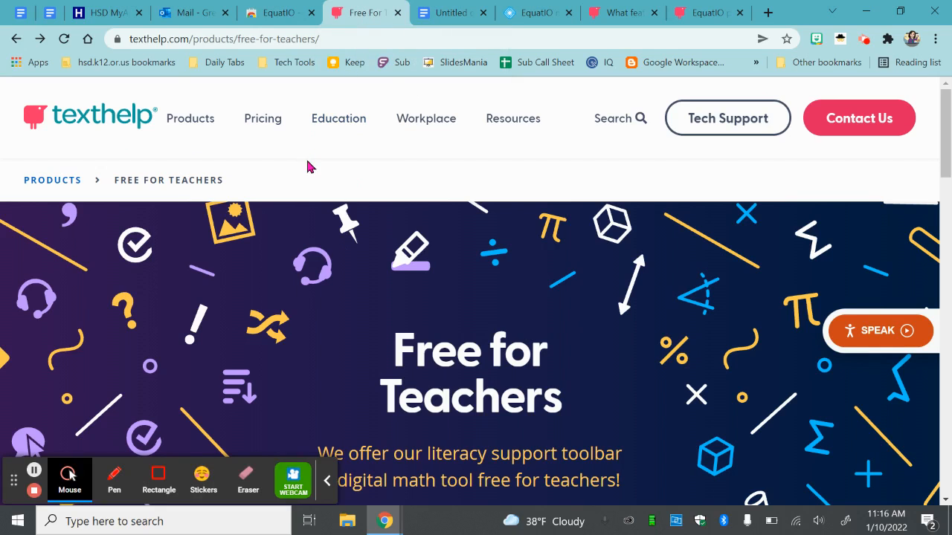
{"action": "left_click", "coordinate": [326, 481]}
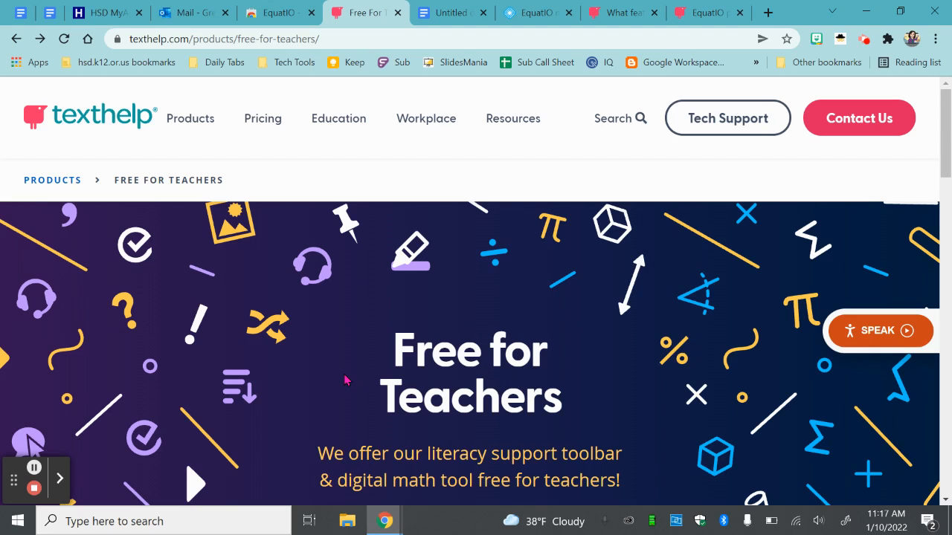
{"action": "scroll", "coordinate": [305, 398], "scroll_direction": "down", "scroll_amount": 3}
{"action": "scroll", "coordinate": [300, 397], "scroll_direction": "down", "scroll_amount": 5}
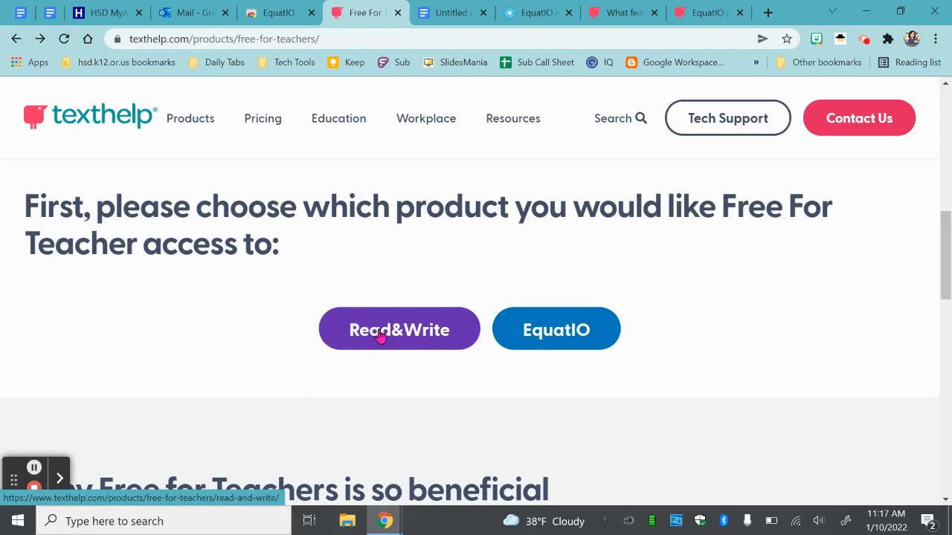
{"action": "left_click", "coordinate": [540, 335]}
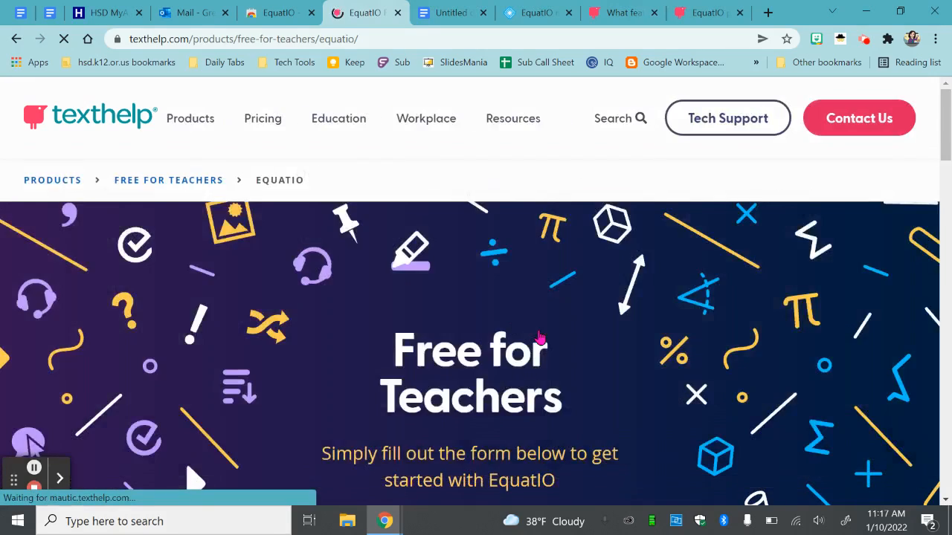
- Review the fields of the EquatIO sign-up form for K-12 educators
{"action": "scroll", "coordinate": [397, 347], "scroll_direction": "down", "scroll_amount": 10}
{"action": "scroll", "coordinate": [400, 353], "scroll_direction": "down", "scroll_amount": 4}
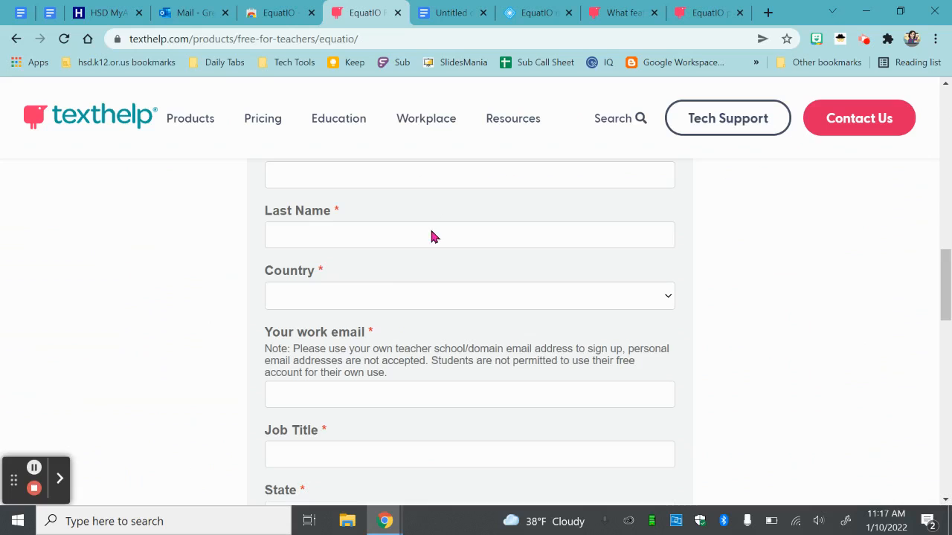
{"action": "scroll", "coordinate": [359, 356], "scroll_direction": "down", "scroll_amount": 3}
{"action": "scroll", "coordinate": [357, 359], "scroll_direction": "up", "scroll_amount": 5}
{"action": "scroll", "coordinate": [358, 360], "scroll_direction": "up", "scroll_amount": 2}
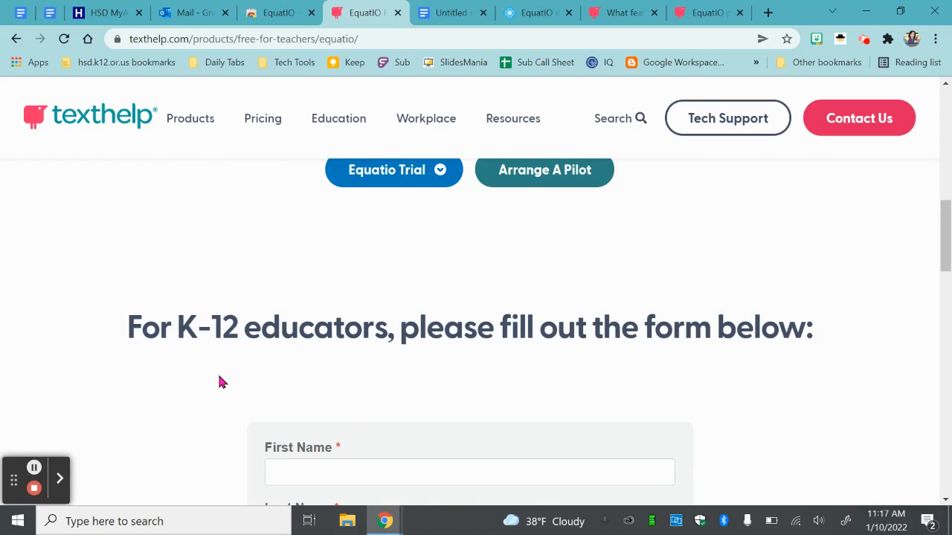
{"action": "scroll", "coordinate": [218, 379], "scroll_direction": "up", "scroll_amount": 8}
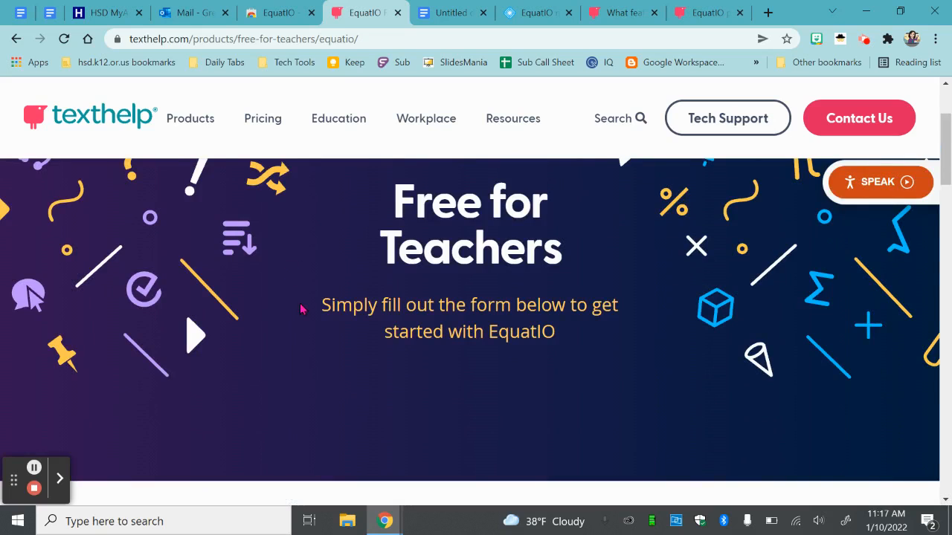
{"action": "scroll", "coordinate": [302, 310], "scroll_direction": "up", "scroll_amount": 2}
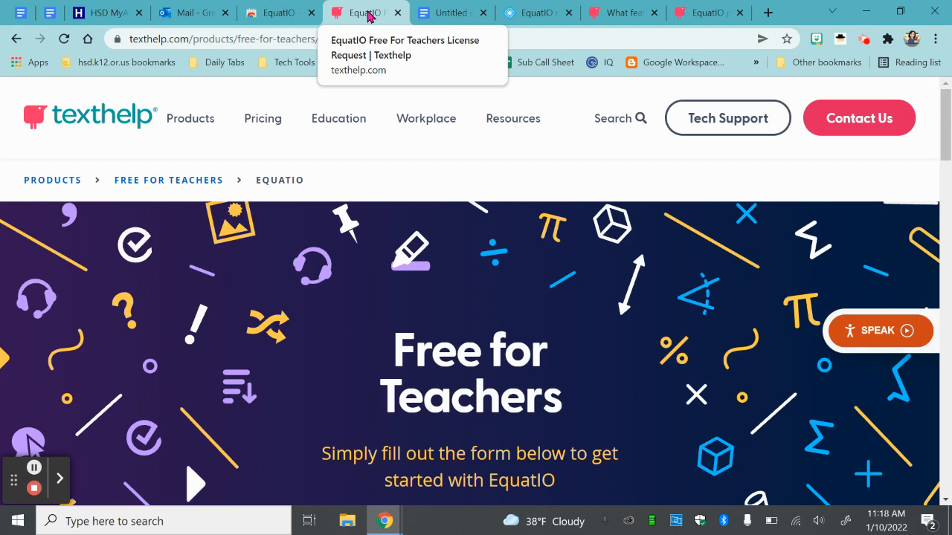
- Switch to the blank untitled document in Google Docs and check that EquatIO is among the extensions available there
{"action": "left_click", "coordinate": [443, 17]}
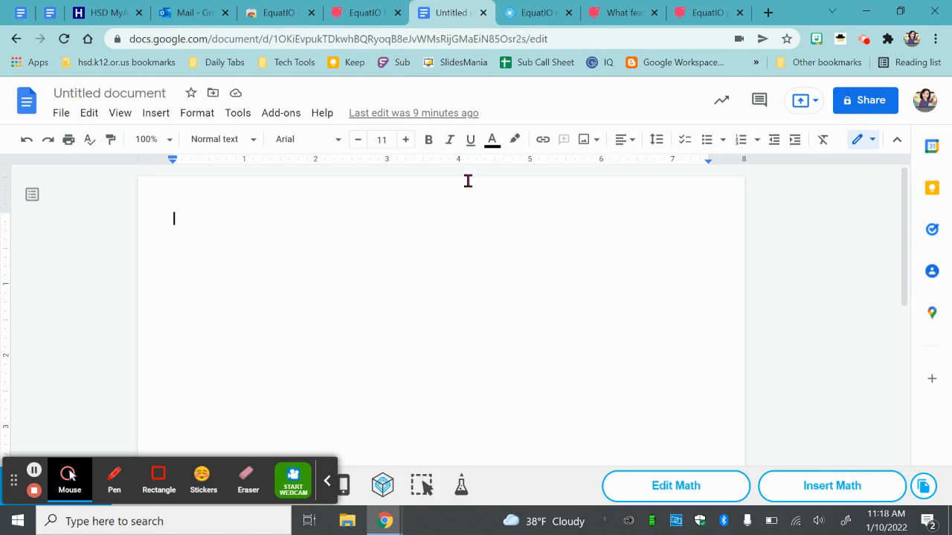
{"action": "left_click", "coordinate": [326, 481]}
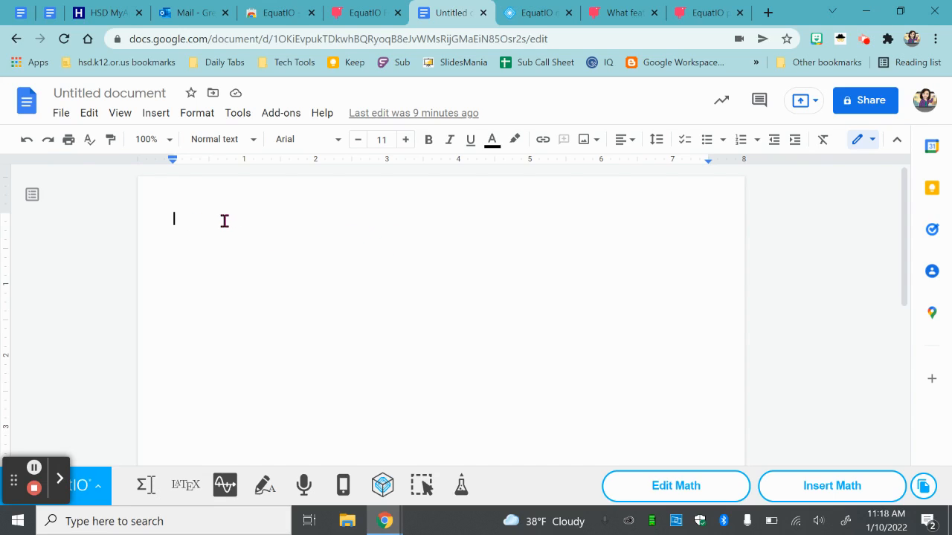
{"action": "left_click", "coordinate": [887, 40]}
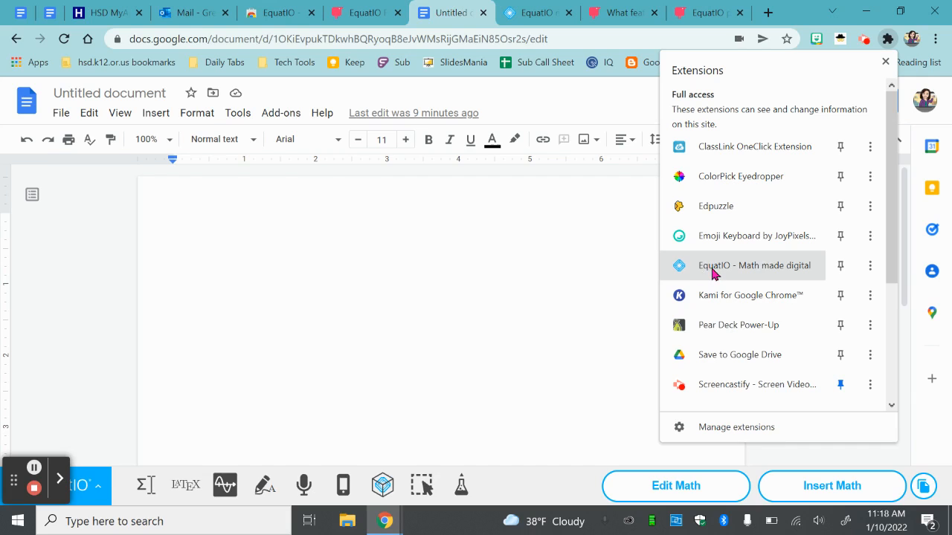
{"action": "left_click", "coordinate": [580, 251]}
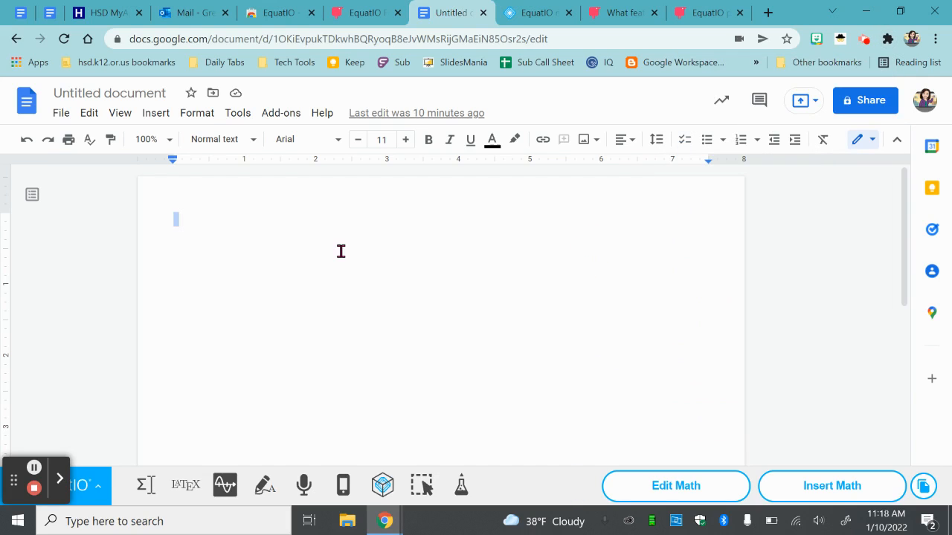
{"action": "left_click", "coordinate": [197, 221]}
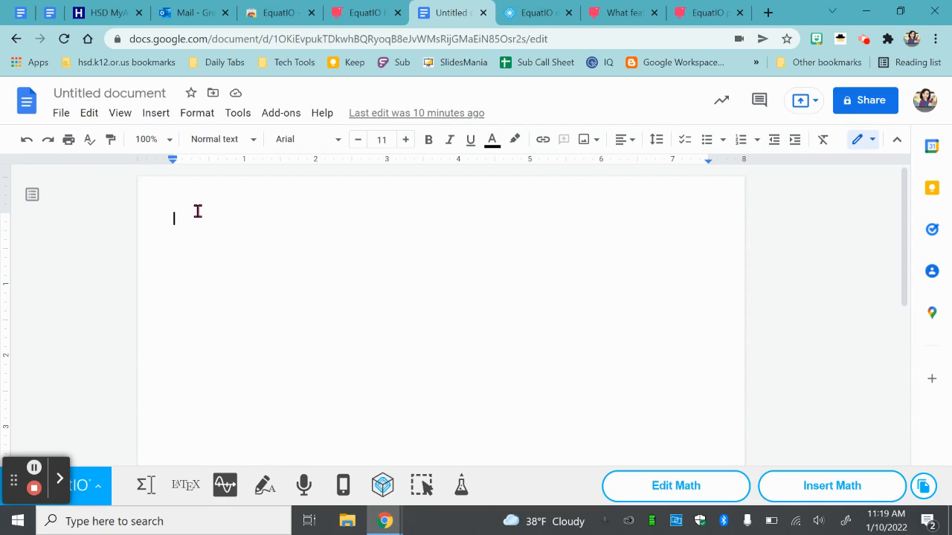
- Open EquatIO's Equation Editor and replace the existing fraction expression with 2x-5=15
{"action": "left_click", "coordinate": [145, 487]}
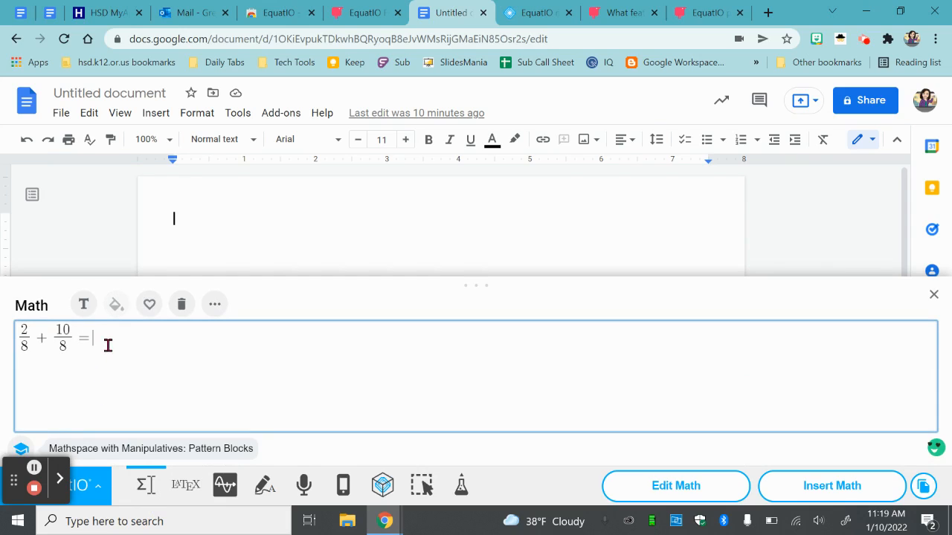
{"action": "left_click_drag", "start_coordinate": [108, 345], "coordinate": [14, 339]}
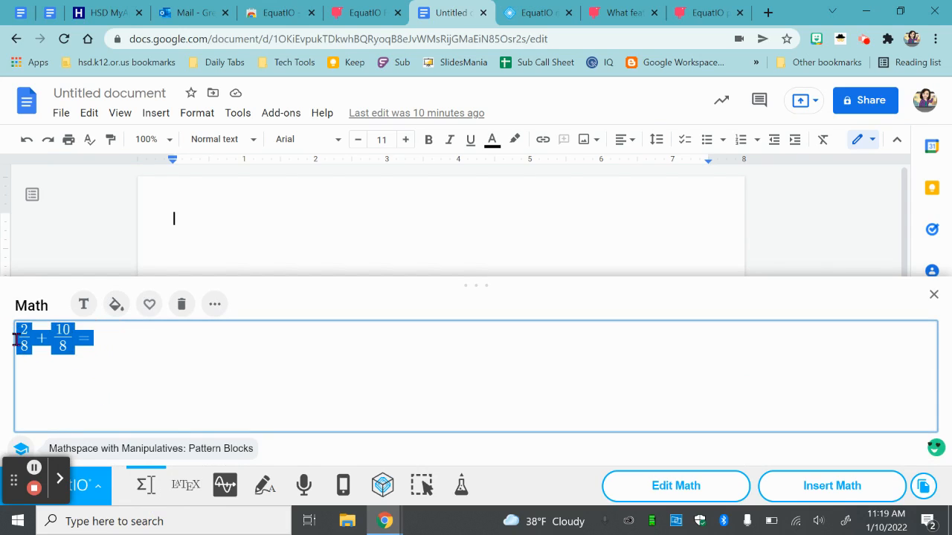
{"action": "key", "text": "BackSpace"}
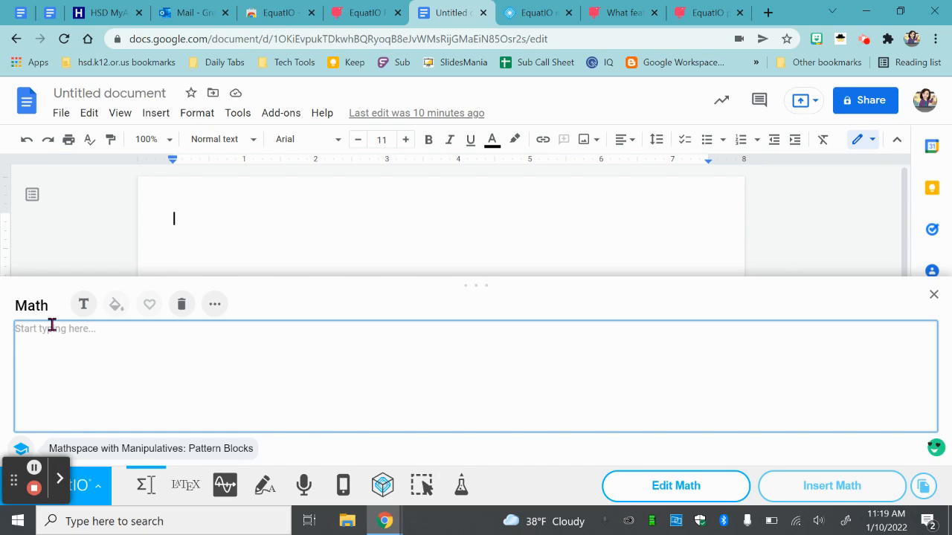
{"action": "type", "text": "2x"}
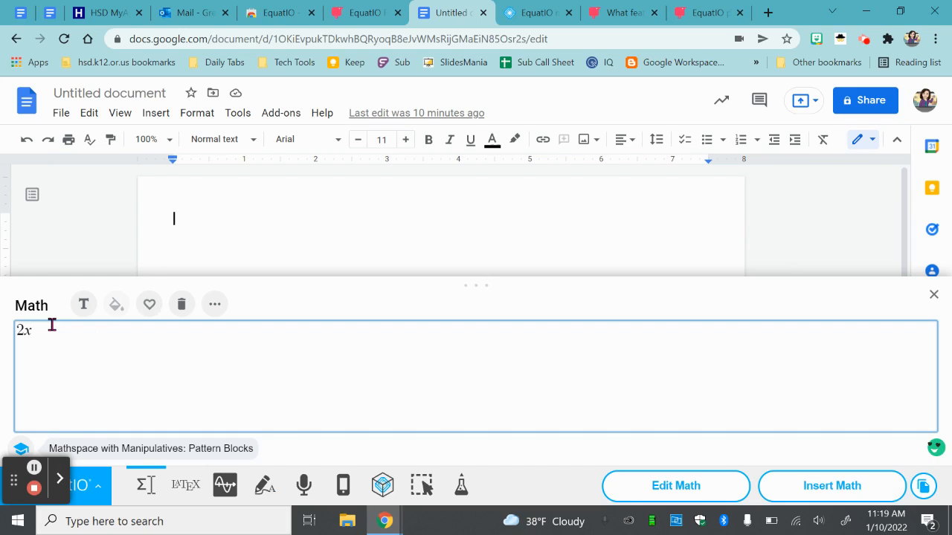
{"action": "type", "text": "-5=15"}
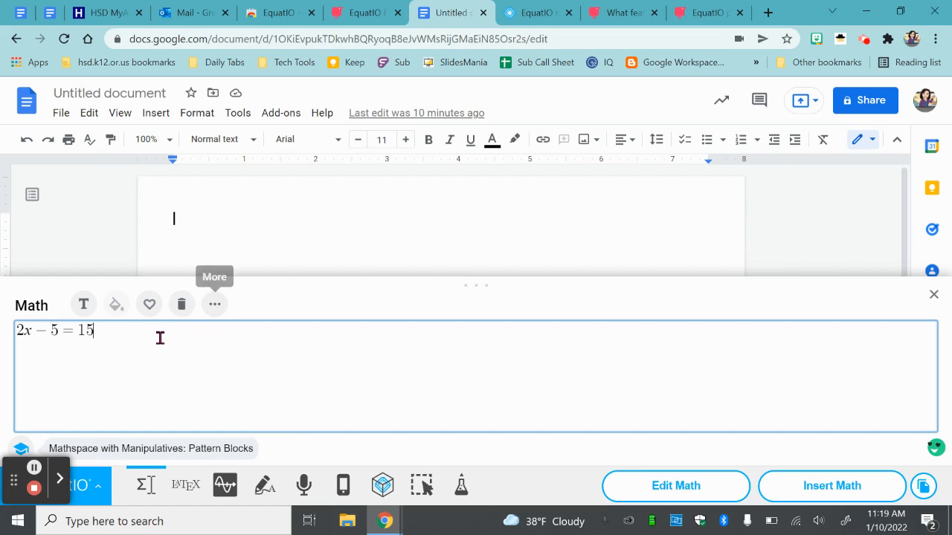
- Examine the ready-made formulas and layout templates offered in the Equation Editor
{"action": "left_click", "coordinate": [215, 305]}
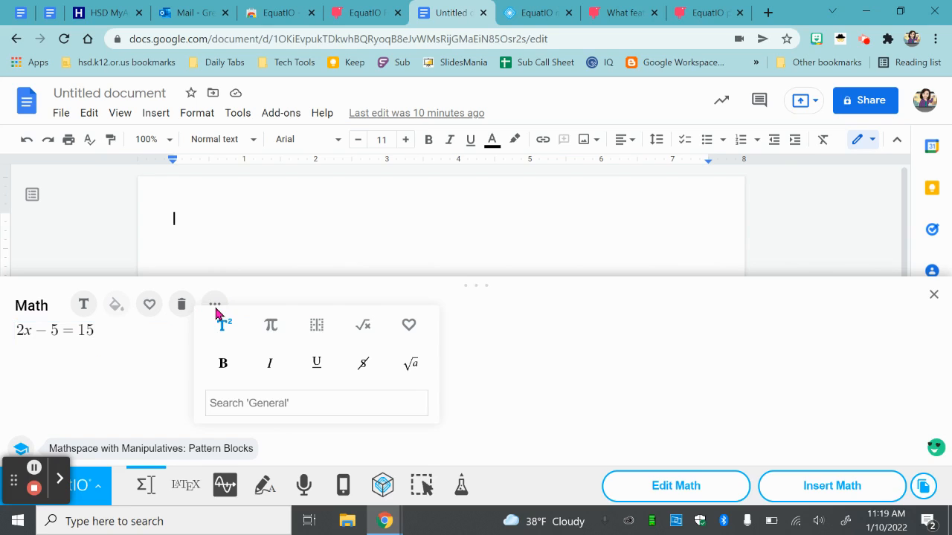
{"action": "left_click", "coordinate": [361, 333]}
{"action": "scroll", "coordinate": [255, 400], "scroll_direction": "down", "scroll_amount": 4}
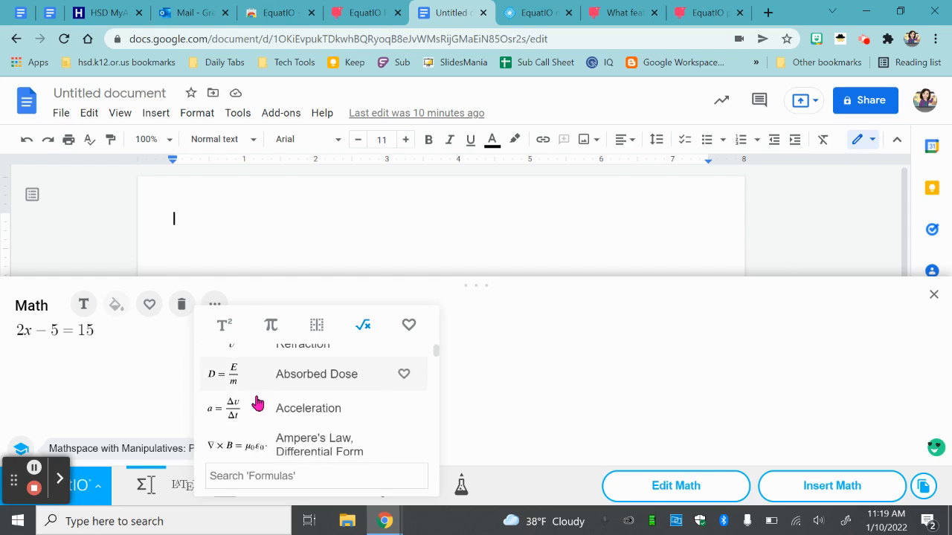
{"action": "scroll", "coordinate": [293, 399], "scroll_direction": "down", "scroll_amount": 6}
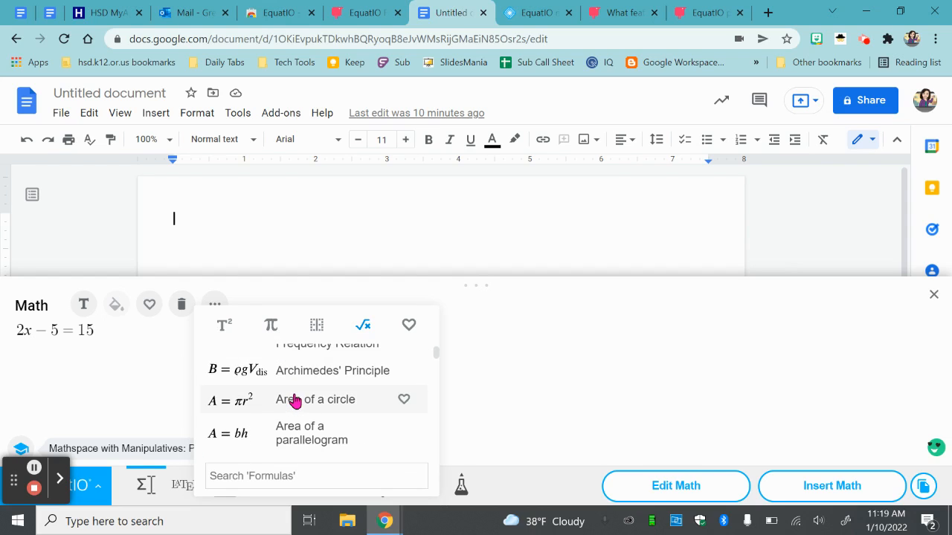
{"action": "scroll", "coordinate": [293, 402], "scroll_direction": "up", "scroll_amount": 2}
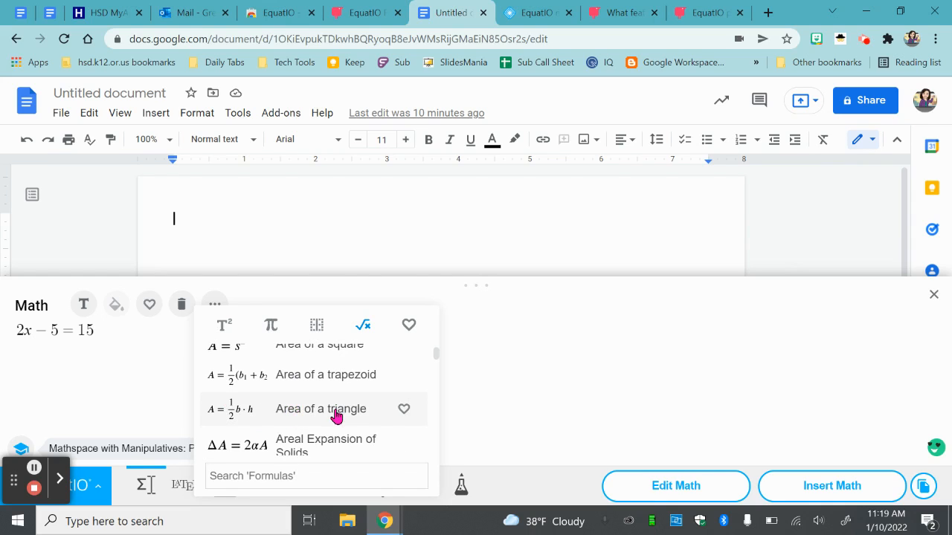
{"action": "scroll", "coordinate": [336, 414], "scroll_direction": "down", "scroll_amount": 3}
{"action": "left_click", "coordinate": [316, 327]}
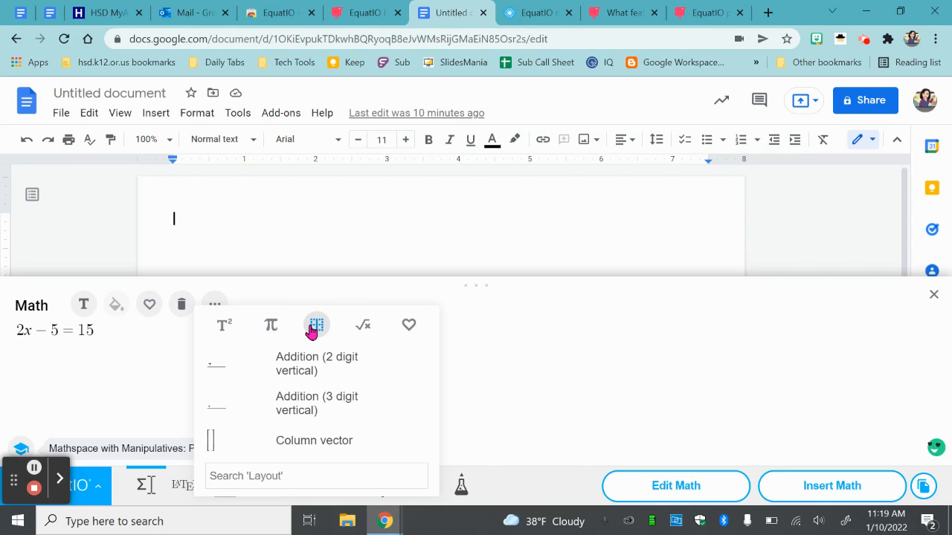
{"action": "scroll", "coordinate": [321, 360], "scroll_direction": "down", "scroll_amount": 1}
{"action": "scroll", "coordinate": [326, 373], "scroll_direction": "down", "scroll_amount": 1}
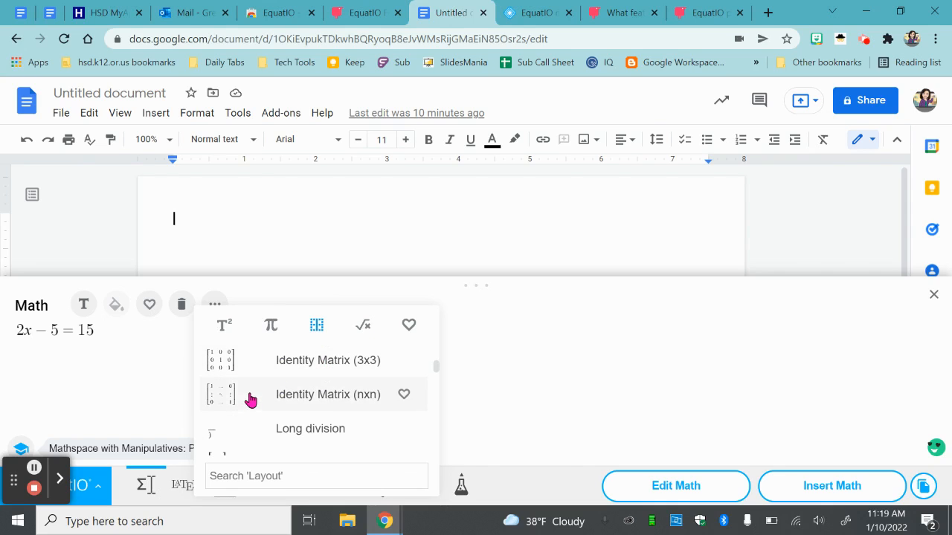
{"action": "scroll", "coordinate": [238, 395], "scroll_direction": "down", "scroll_amount": 2}
{"action": "scroll", "coordinate": [227, 389], "scroll_direction": "up", "scroll_amount": 2}
{"action": "scroll", "coordinate": [262, 431], "scroll_direction": "down", "scroll_amount": 1}
{"action": "scroll", "coordinate": [262, 431], "scroll_direction": "down", "scroll_amount": 3}
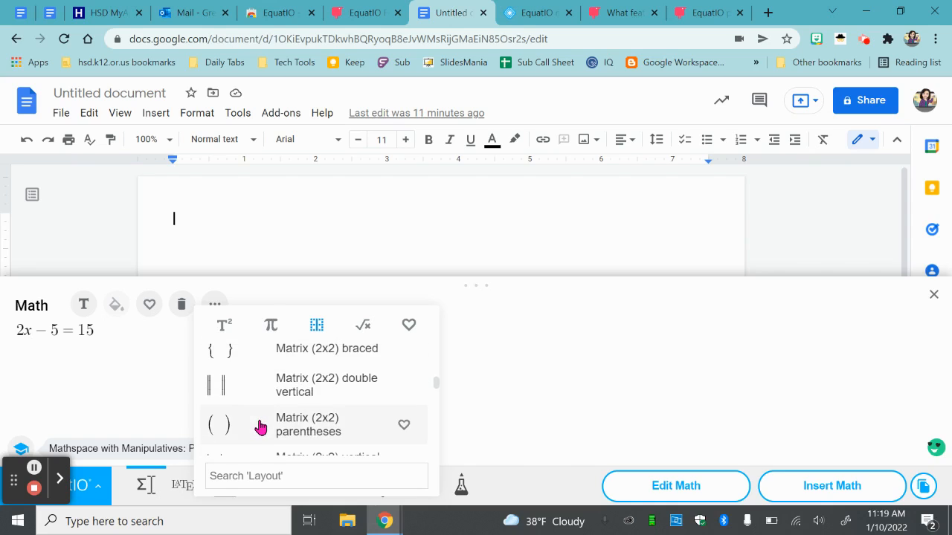
- Replace the equals sign in the equation with the greater than or equals symbol
{"action": "left_click", "coordinate": [271, 330]}
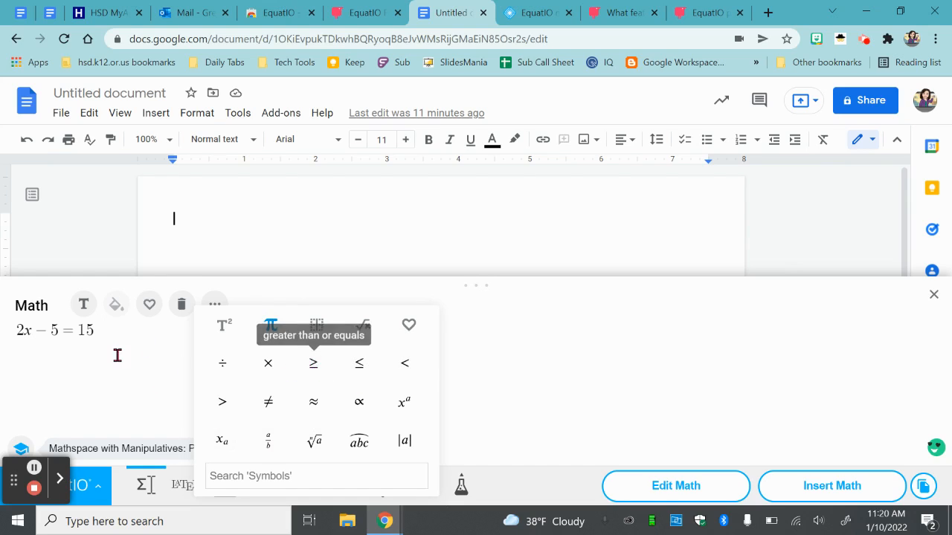
{"action": "left_click", "coordinate": [75, 335]}
{"action": "double_click", "coordinate": [67, 331]}
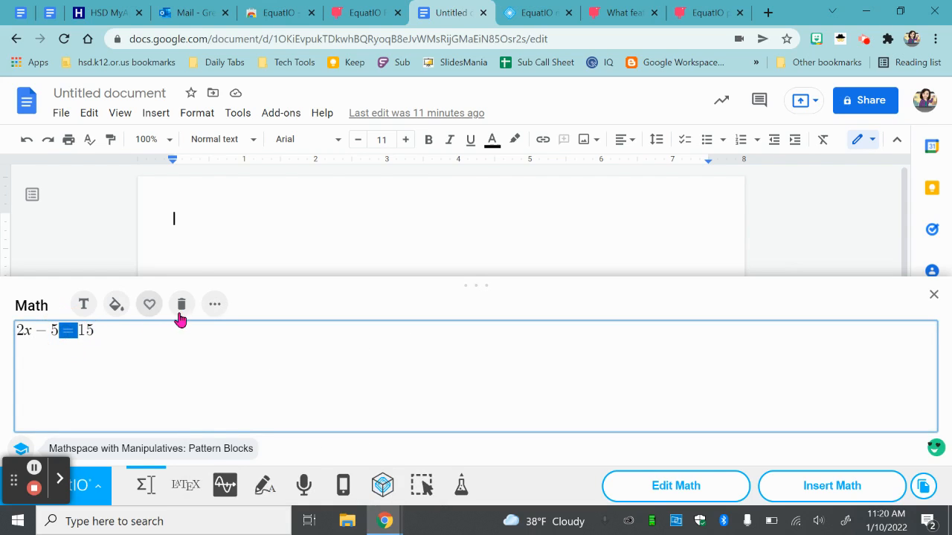
{"action": "left_click", "coordinate": [212, 304]}
{"action": "left_click", "coordinate": [317, 364]}
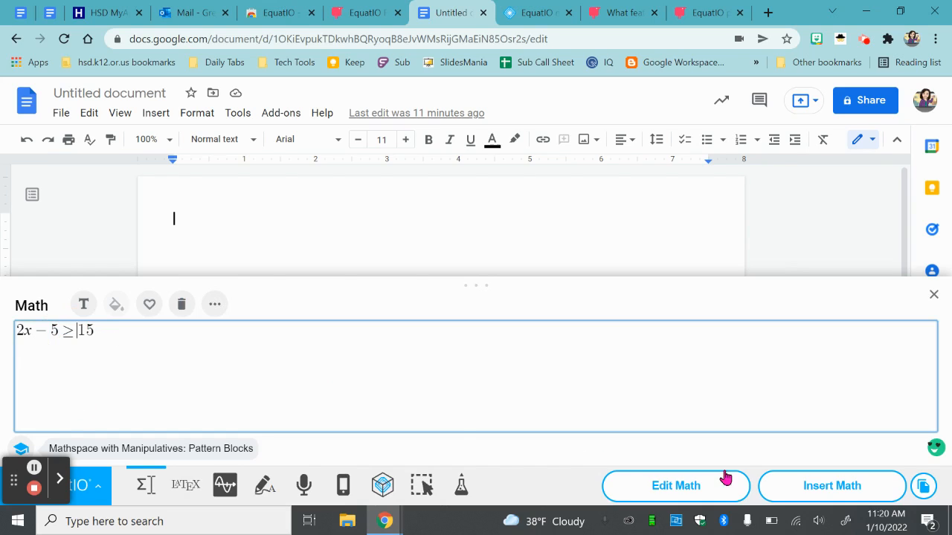
- Insert the inequality 2x-5≥15 into the document and enlarge it slightly
{"action": "left_click", "coordinate": [803, 484]}
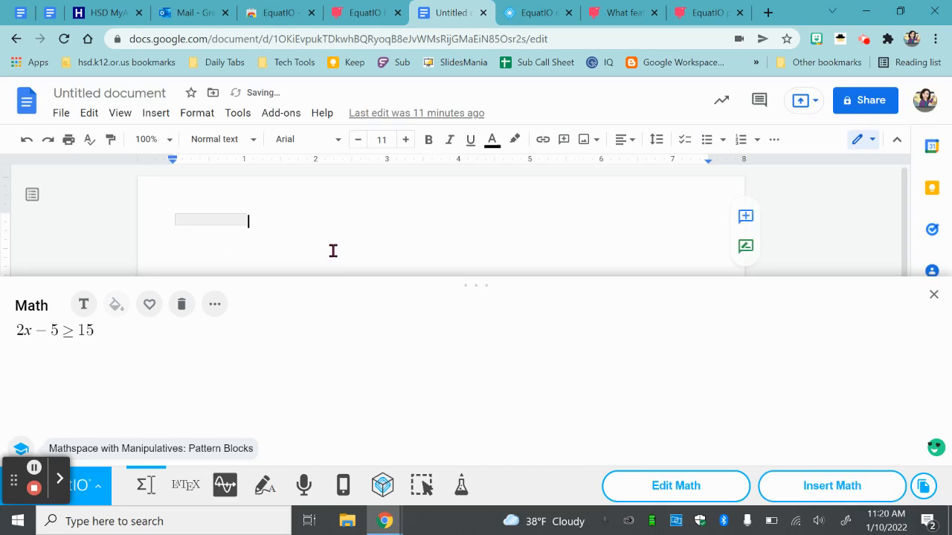
{"action": "left_click", "coordinate": [237, 219]}
{"action": "left_click", "coordinate": [258, 229]}
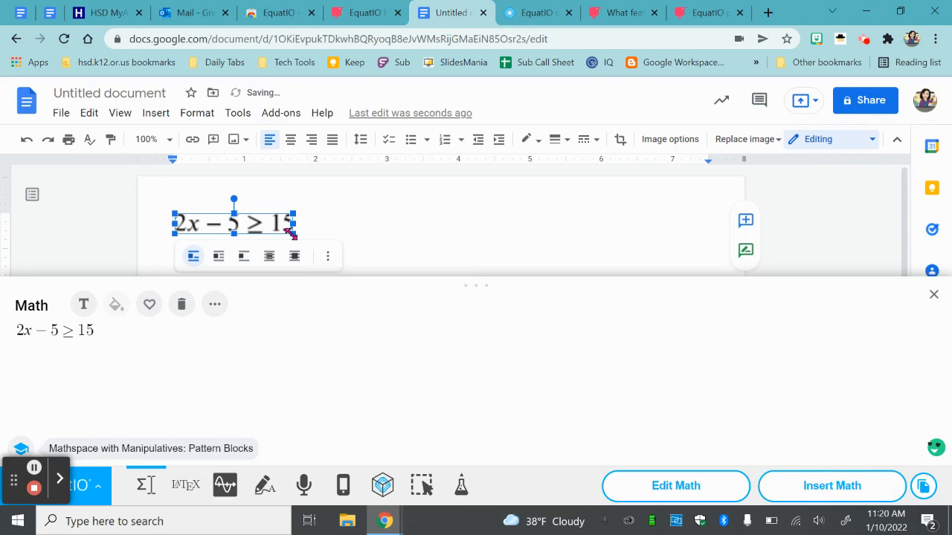
{"action": "left_click_drag", "start_coordinate": [292, 232], "coordinate": [272, 226]}
{"action": "left_click", "coordinate": [357, 255]}
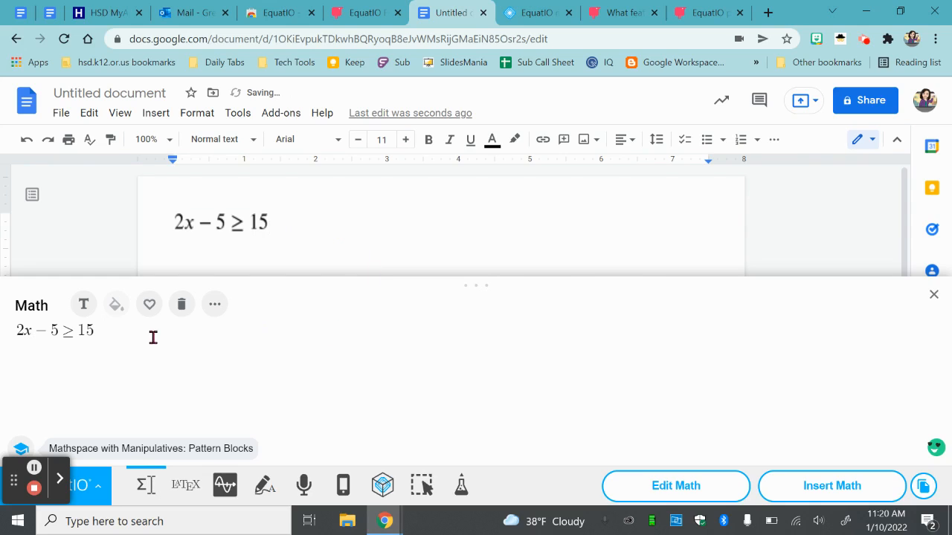
- Clear the inequality from the Equation Editor and close the editor
{"action": "left_click_drag", "start_coordinate": [134, 335], "coordinate": [4, 333]}
{"action": "key", "text": "BackSpace"}
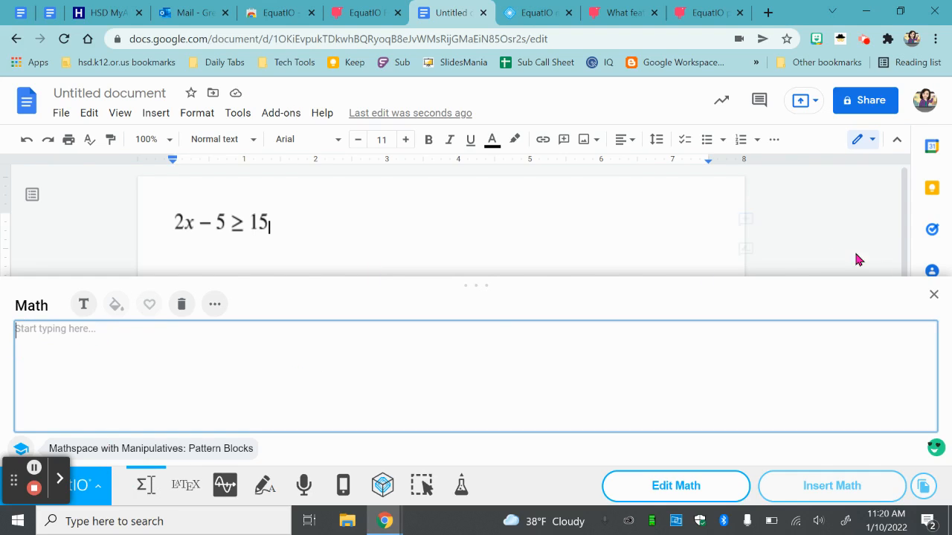
{"action": "left_click", "coordinate": [930, 298]}
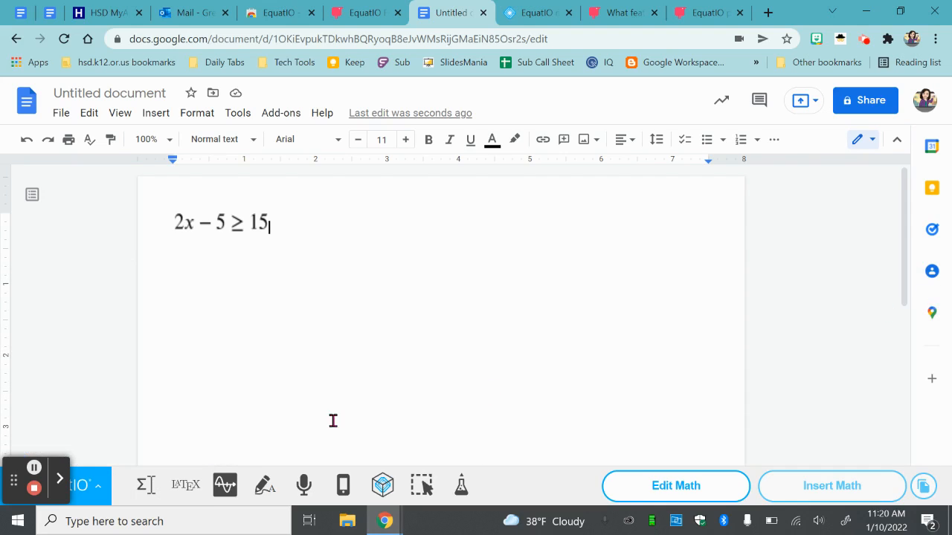
- Handwrite the fraction sum 1/2 + 2/3 = using Handwriting Recognition
{"action": "left_click", "coordinate": [266, 490]}
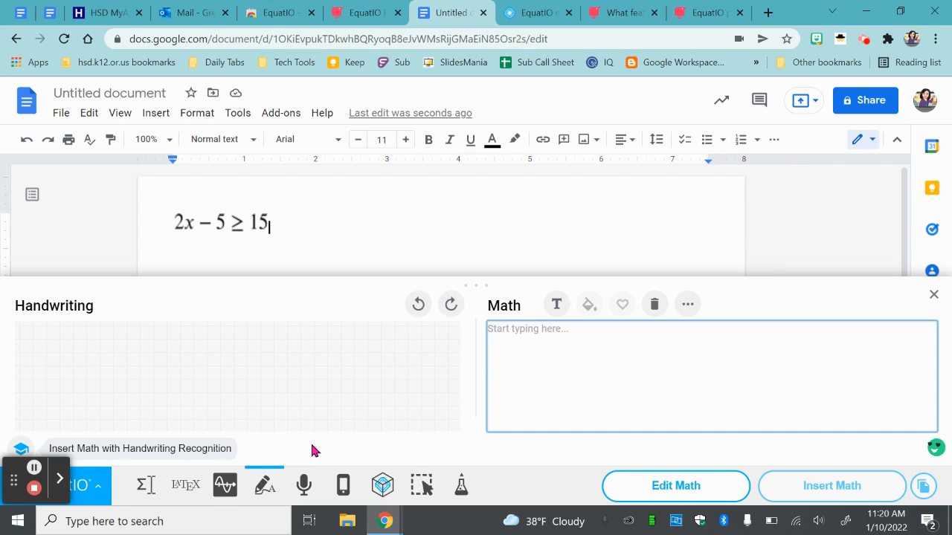
{"action": "left_click_drag", "start_coordinate": [119, 333], "coordinate": [131, 392]}
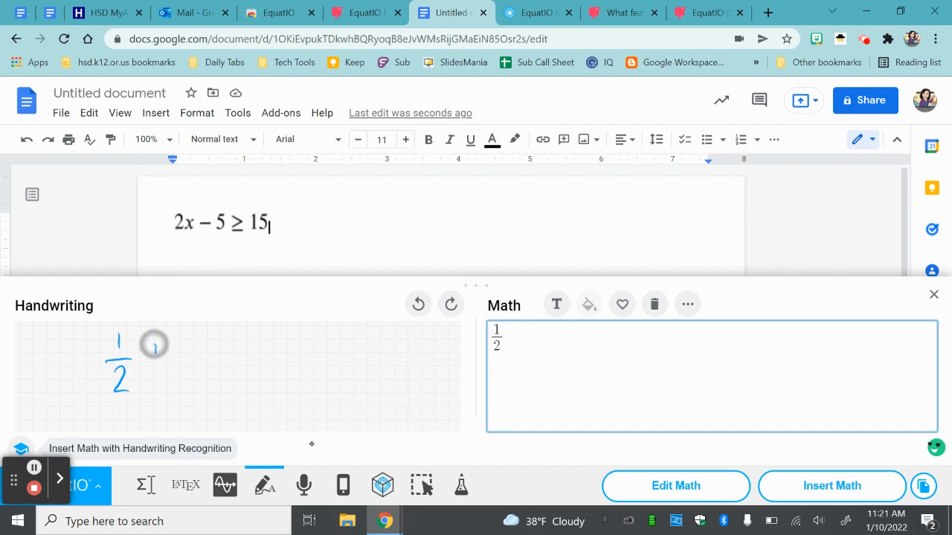
{"action": "left_click_drag", "start_coordinate": [156, 351], "coordinate": [157, 376]}
{"action": "mouse_move", "coordinate": [145, 365]}
{"action": "left_mouse_down"}
{"action": "mouse_move", "coordinate": [210, 355]}
{"action": "mouse_move", "coordinate": [194, 396]}
{"action": "left_mouse_up"}
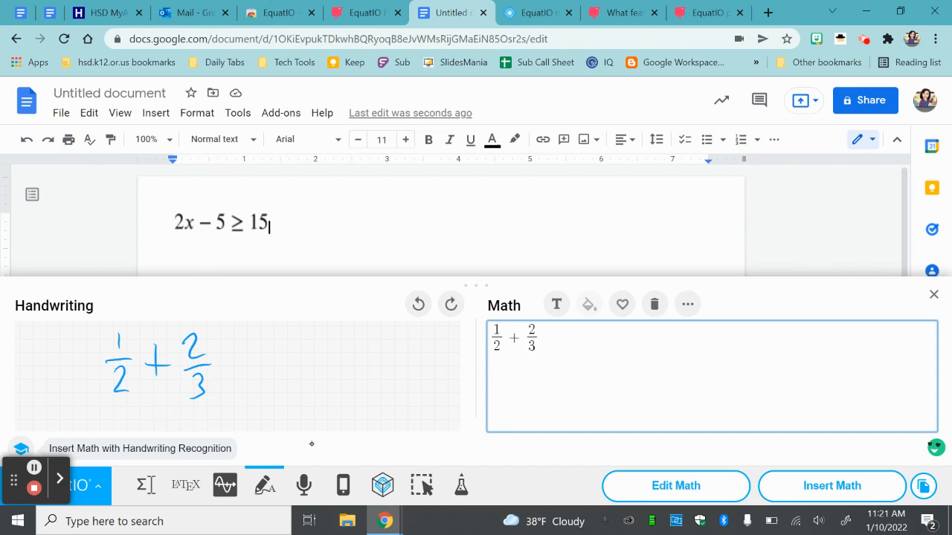
{"action": "mouse_move", "coordinate": [221, 360]}
{"action": "left_mouse_down"}
{"action": "mouse_move", "coordinate": [239, 361]}
{"action": "mouse_move", "coordinate": [246, 376]}
{"action": "left_mouse_up"}
- Enlarge the handwriting area and write 1/2 · 3/3 beneath the fraction sum
{"action": "left_click_drag", "start_coordinate": [476, 285], "coordinate": [480, 153]}
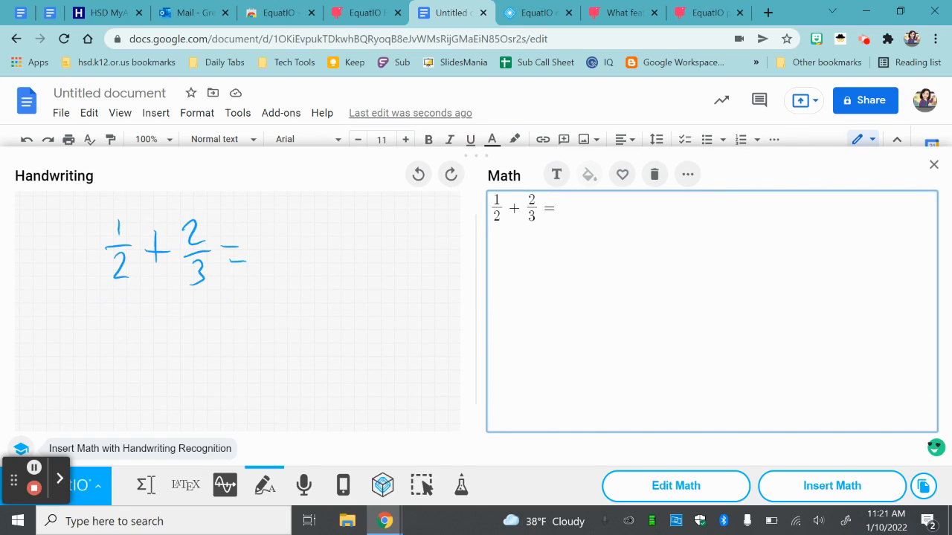
{"action": "left_click_drag", "start_coordinate": [58, 284], "coordinate": [70, 361]}
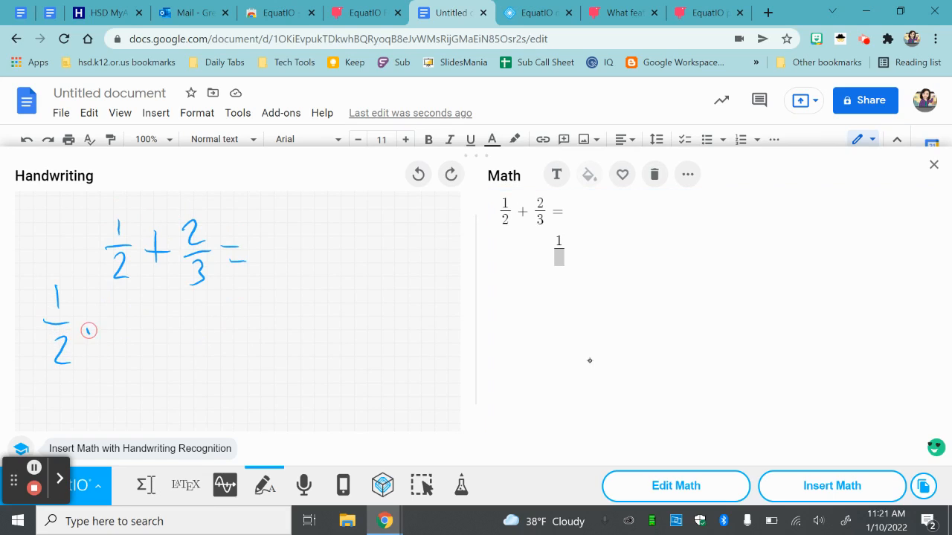
{"action": "left_click", "coordinate": [88, 331]}
{"action": "mouse_move", "coordinate": [120, 300]}
{"action": "left_mouse_down"}
{"action": "mouse_move", "coordinate": [117, 312]}
{"action": "mouse_move", "coordinate": [136, 322]}
{"action": "left_mouse_up"}
{"action": "mouse_move", "coordinate": [115, 337]}
{"action": "left_mouse_down"}
{"action": "mouse_move", "coordinate": [128, 347]}
{"action": "mouse_move", "coordinate": [117, 364]}
{"action": "left_mouse_up"}
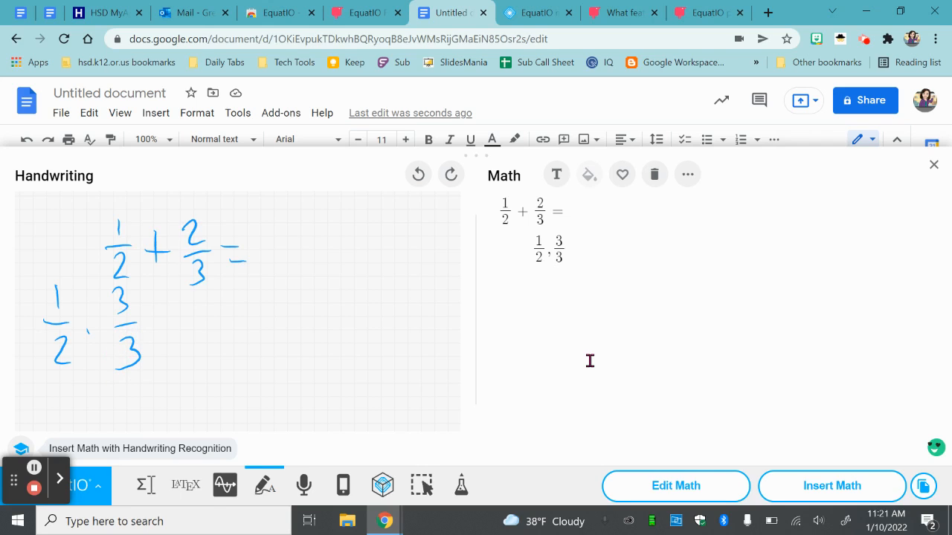
- Replace the mark between 1/2 and 3/3 in the recognized math with parentheses around 3/3
{"action": "left_click", "coordinate": [552, 254]}
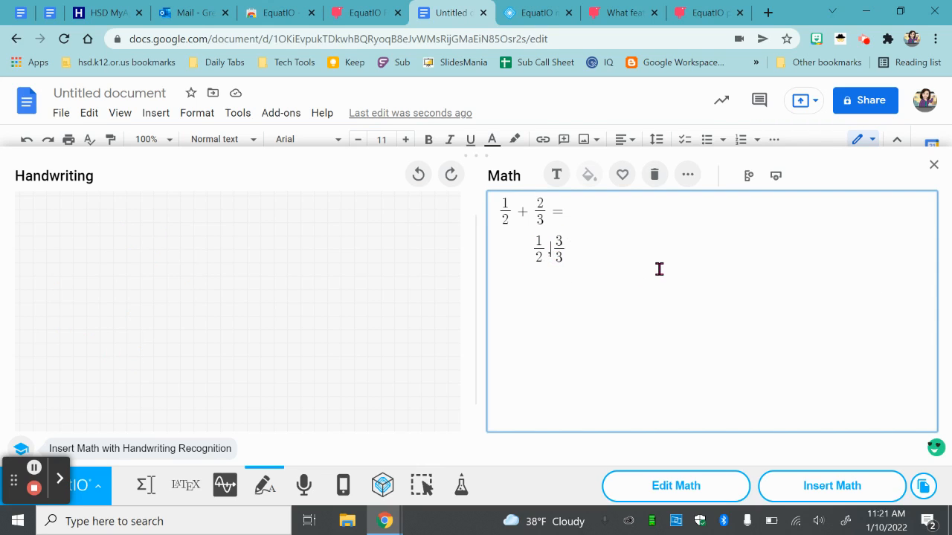
{"action": "key", "text": "BackSpace"}
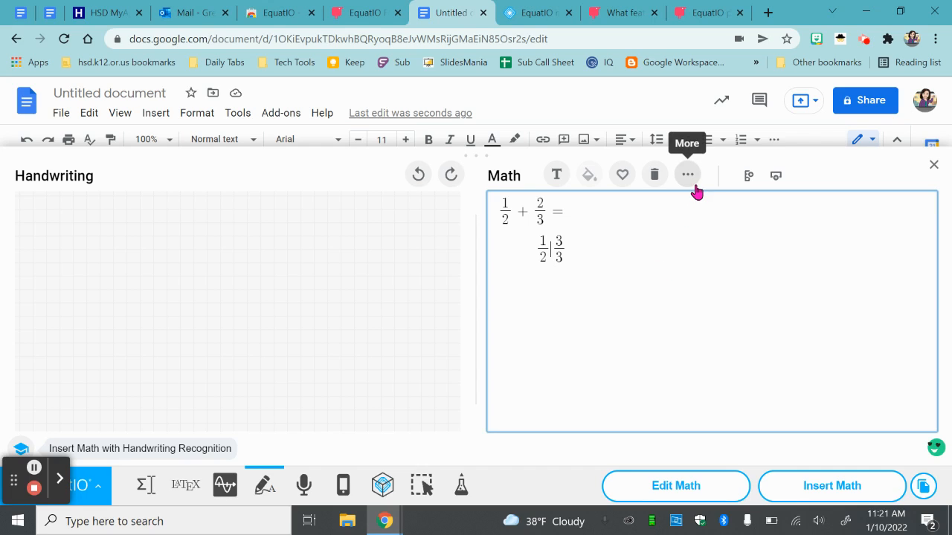
{"action": "left_click", "coordinate": [392, 311]}
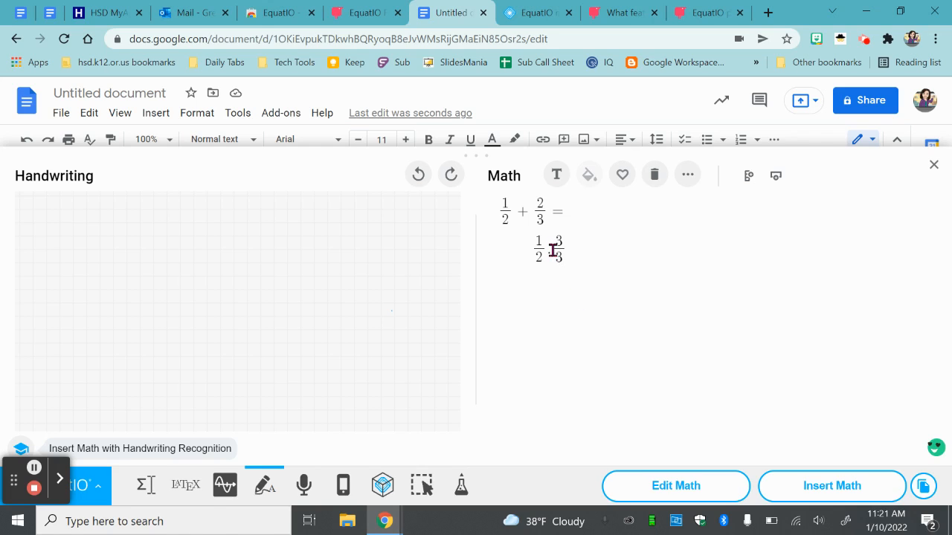
{"action": "left_click", "coordinate": [551, 250]}
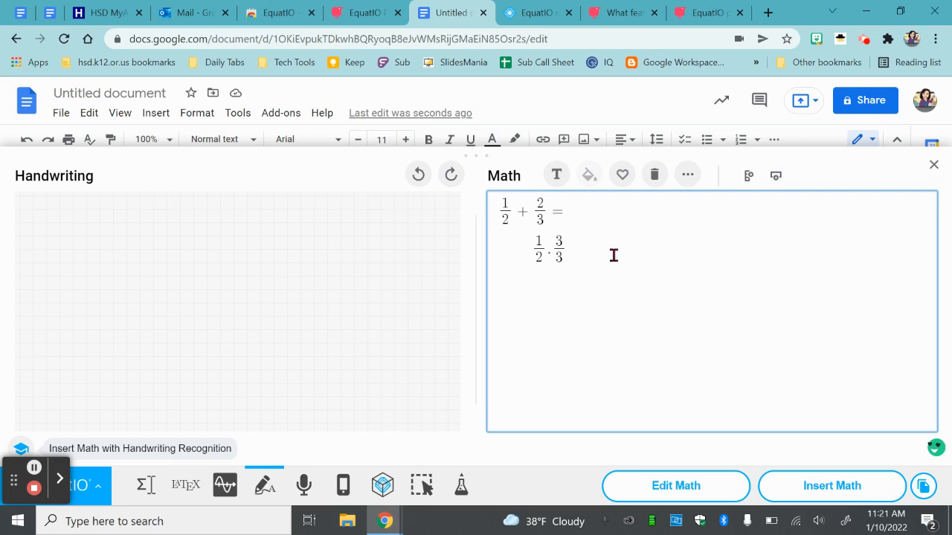
{"action": "type", "text": "("}
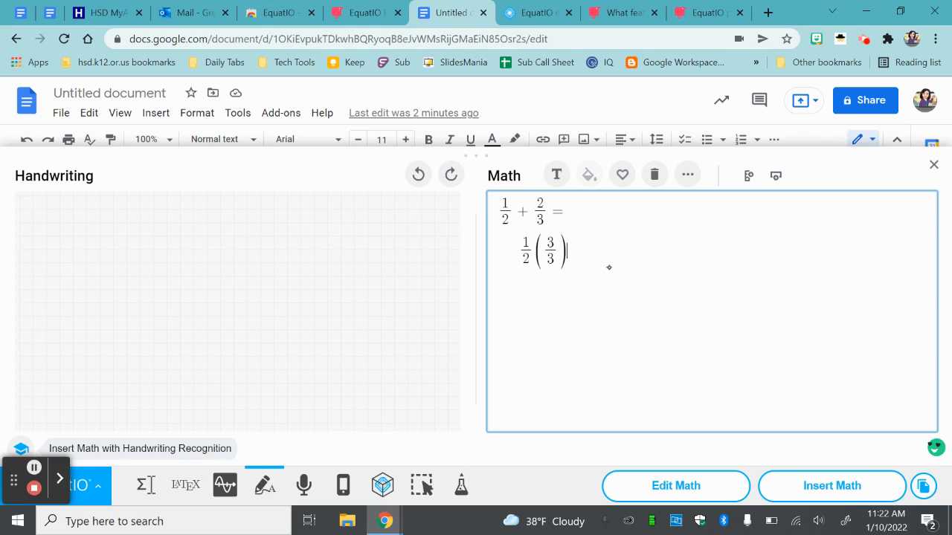
- Handwrite = 3/6 to complete the second line of the math
{"action": "left_click_drag", "start_coordinate": [111, 247], "coordinate": [138, 254]}
{"action": "left_click_drag", "start_coordinate": [110, 284], "coordinate": [139, 286]}
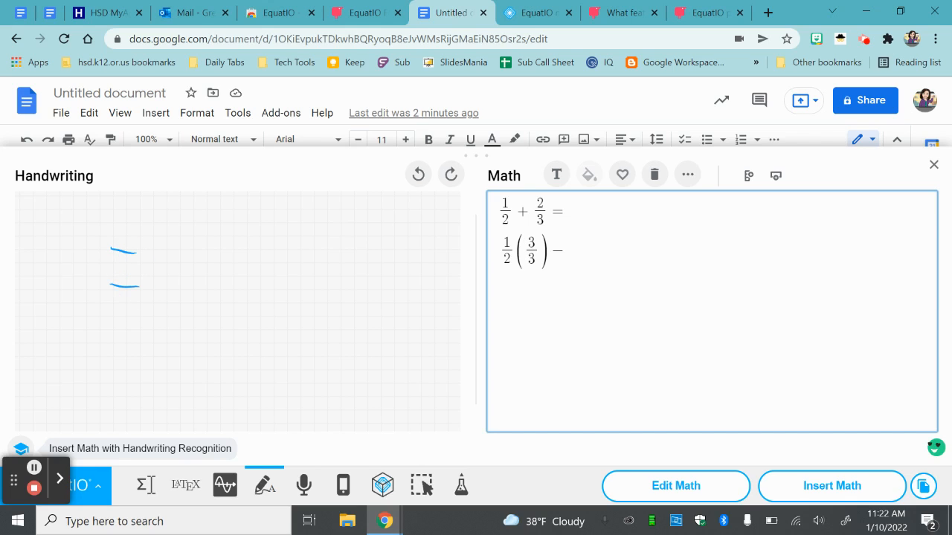
{"action": "mouse_move", "coordinate": [174, 220]}
{"action": "left_mouse_down"}
{"action": "mouse_move", "coordinate": [179, 257]}
{"action": "mouse_move", "coordinate": [207, 273]}
{"action": "mouse_move", "coordinate": [191, 333]}
{"action": "left_mouse_up"}
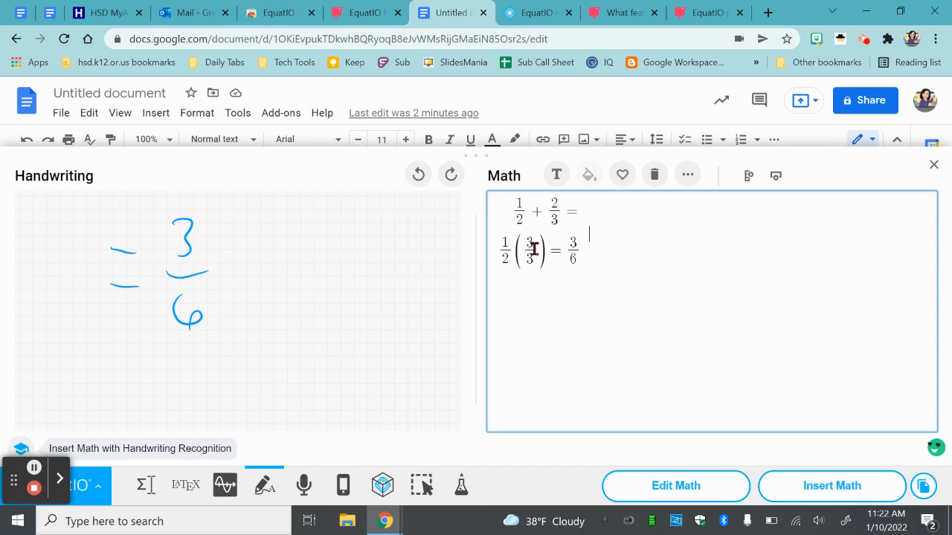
- Color the parenthesized fraction 3/3 purple
{"action": "left_click_drag", "start_coordinate": [525, 245], "coordinate": [543, 232]}
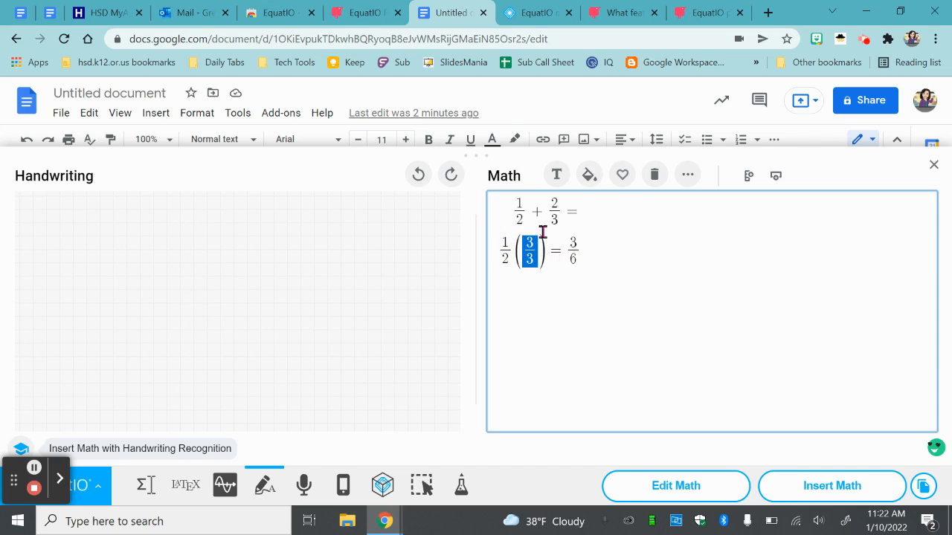
{"action": "left_click", "coordinate": [588, 177]}
{"action": "left_click", "coordinate": [687, 220]}
- Change the color of the parenthesized fraction 3/3 to orange-red
{"action": "left_click_drag", "start_coordinate": [528, 246], "coordinate": [534, 251]}
{"action": "left_click", "coordinate": [588, 186]}
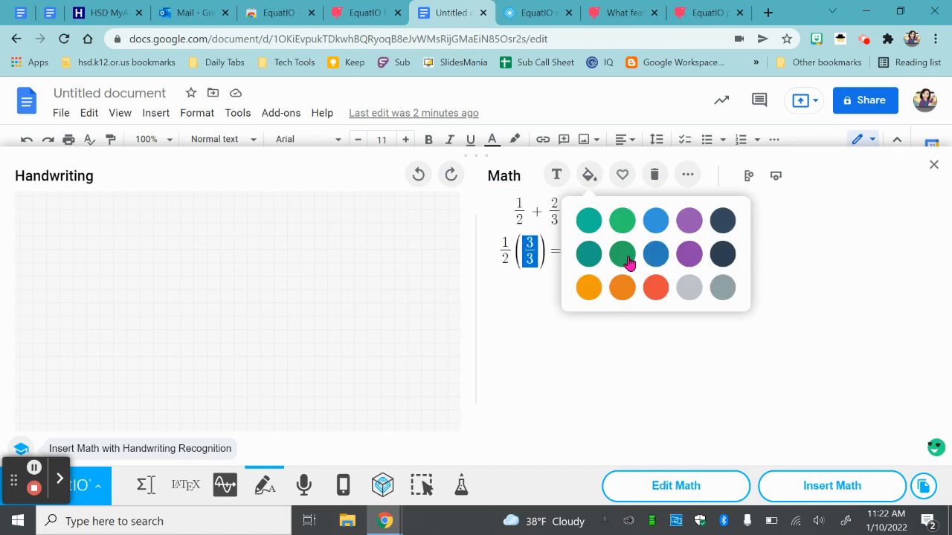
{"action": "left_click", "coordinate": [654, 289]}
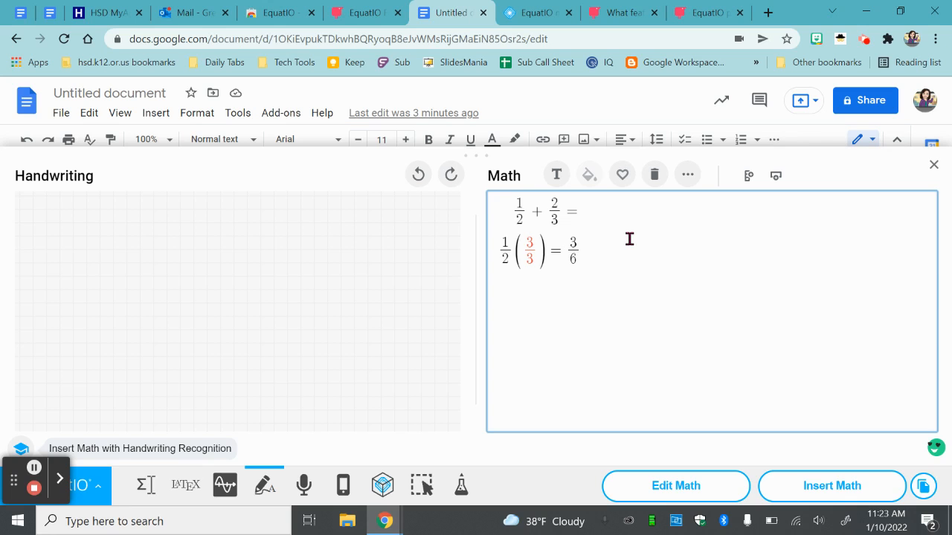
- Insert the two-line fraction math into the document and place it below the inequality with text wrapping and a slightly larger size
{"action": "left_click", "coordinate": [834, 486]}
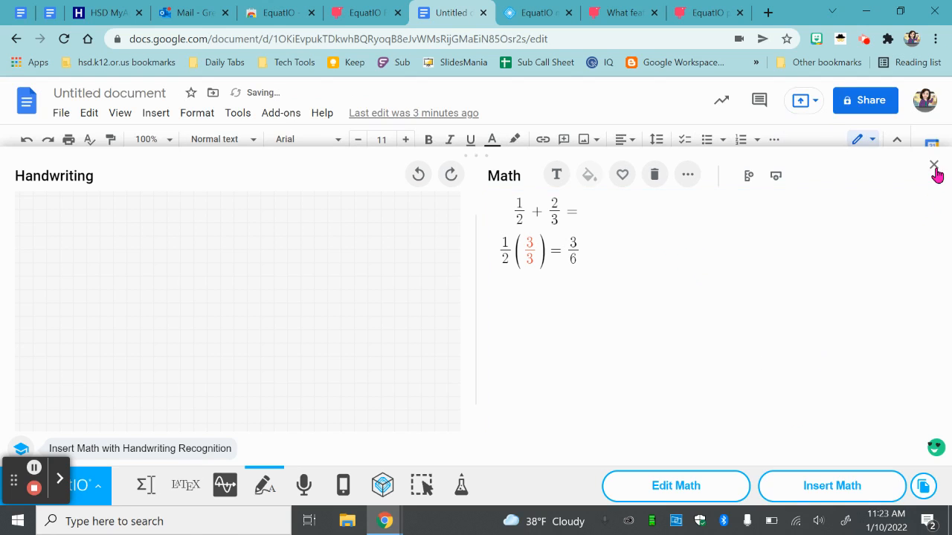
{"action": "left_click", "coordinate": [933, 166]}
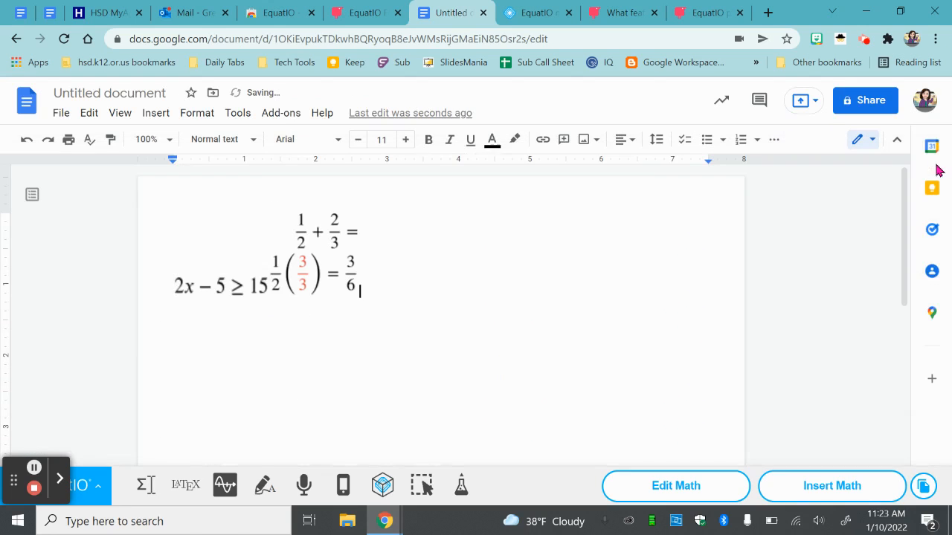
{"action": "left_click", "coordinate": [330, 270]}
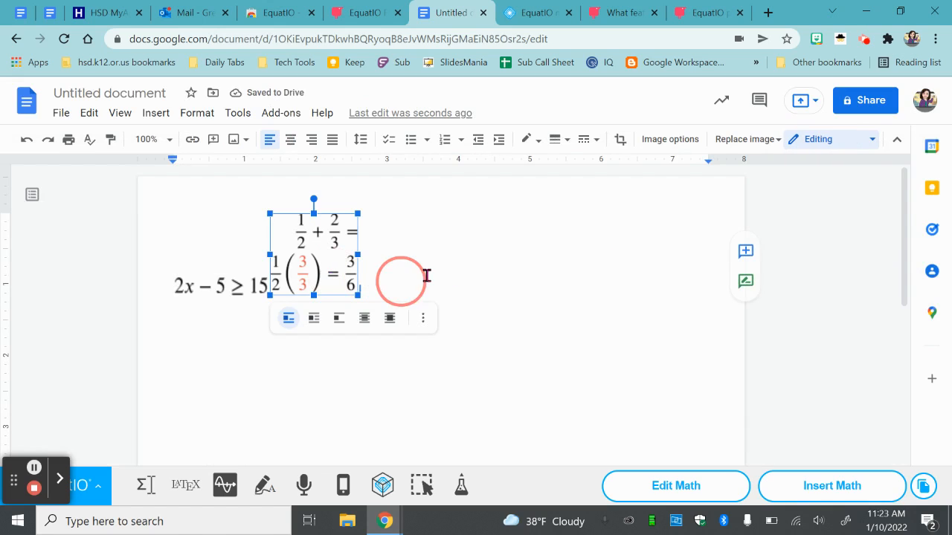
{"action": "left_click", "coordinate": [314, 318]}
{"action": "left_click_drag", "start_coordinate": [329, 273], "coordinate": [308, 382]}
{"action": "left_click", "coordinate": [382, 331]}
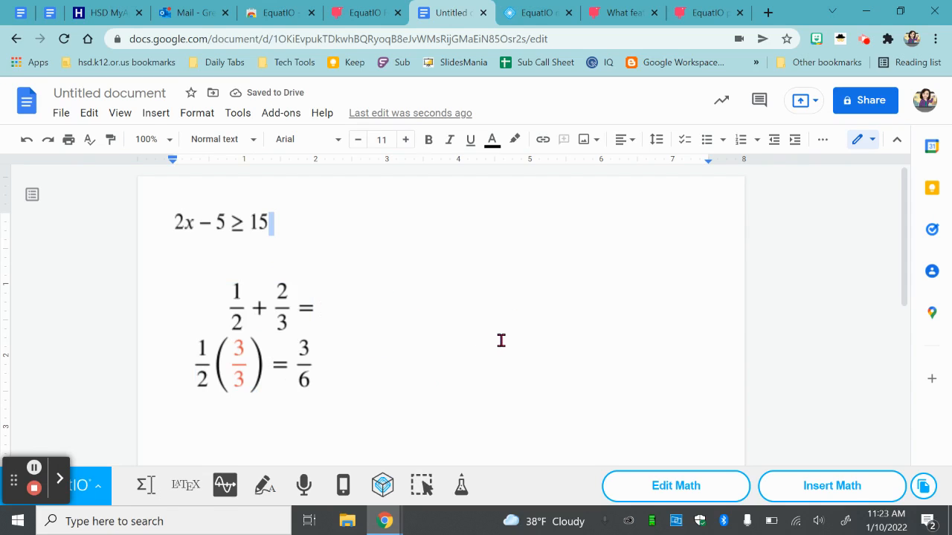
- Dictate the multiplication 2/3 × 2/2 and its result after 3/6 using Speech Input
{"action": "left_click", "coordinate": [305, 487]}
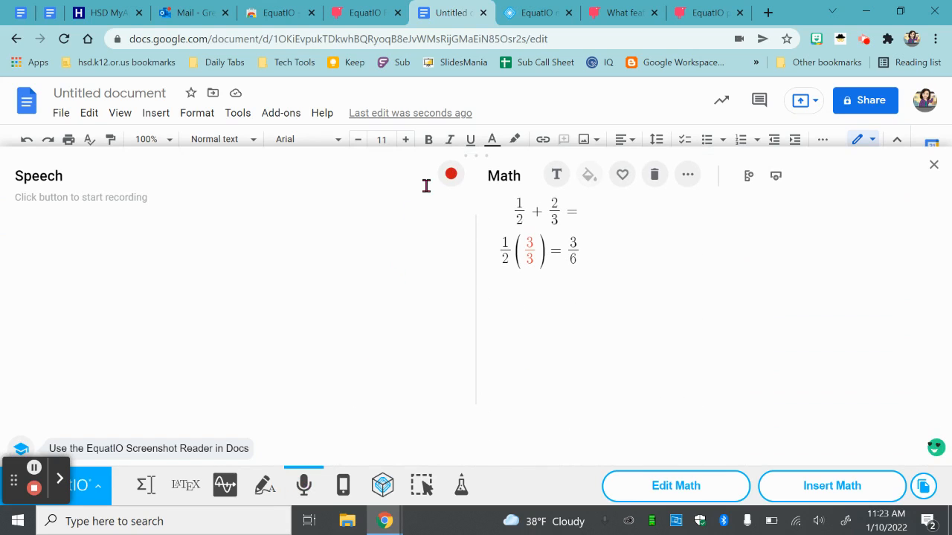
{"action": "left_click", "coordinate": [587, 251]}
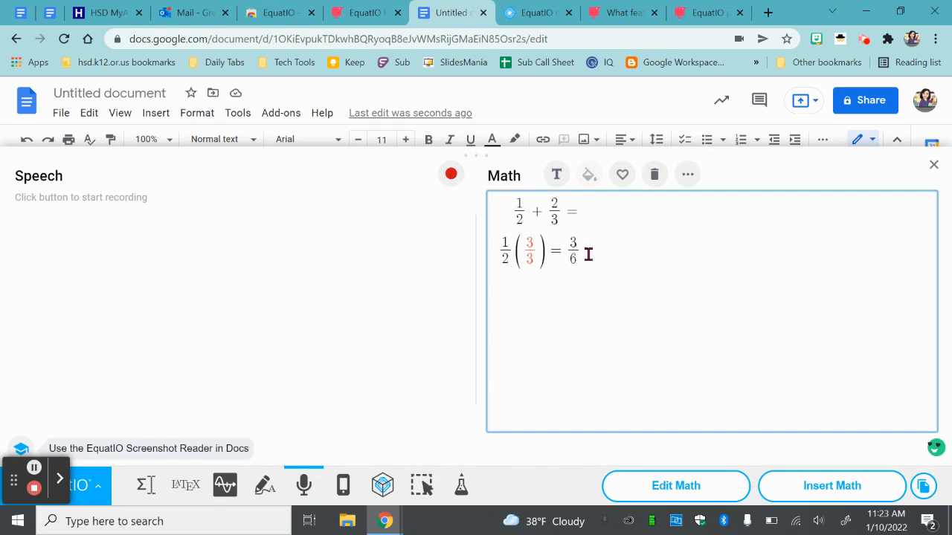
{"action": "left_click", "coordinate": [587, 253]}
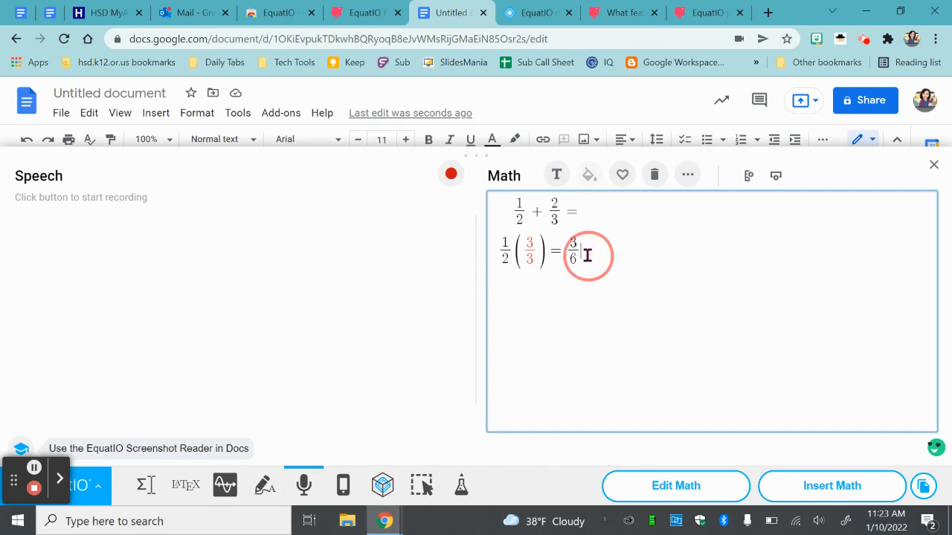
{"action": "left_click", "coordinate": [450, 177]}
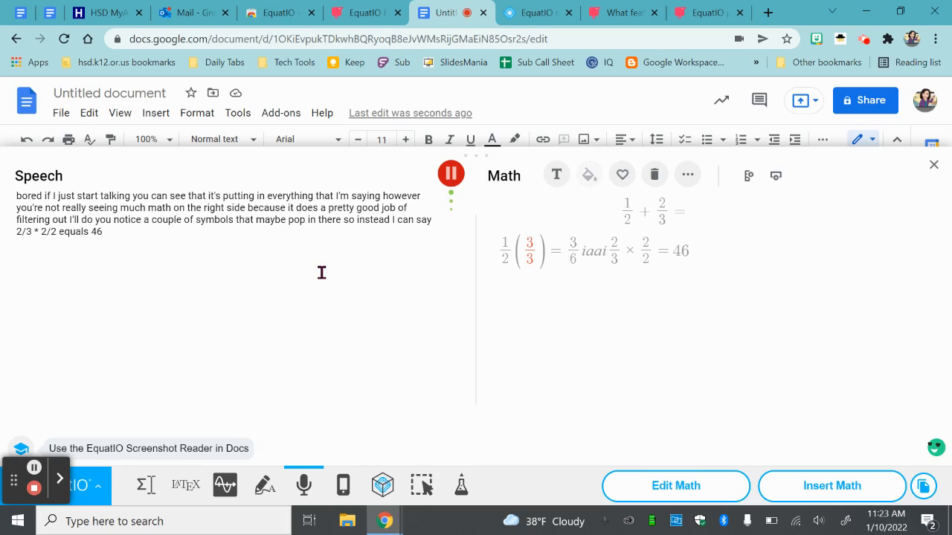
{"action": "left_click", "coordinate": [449, 175]}
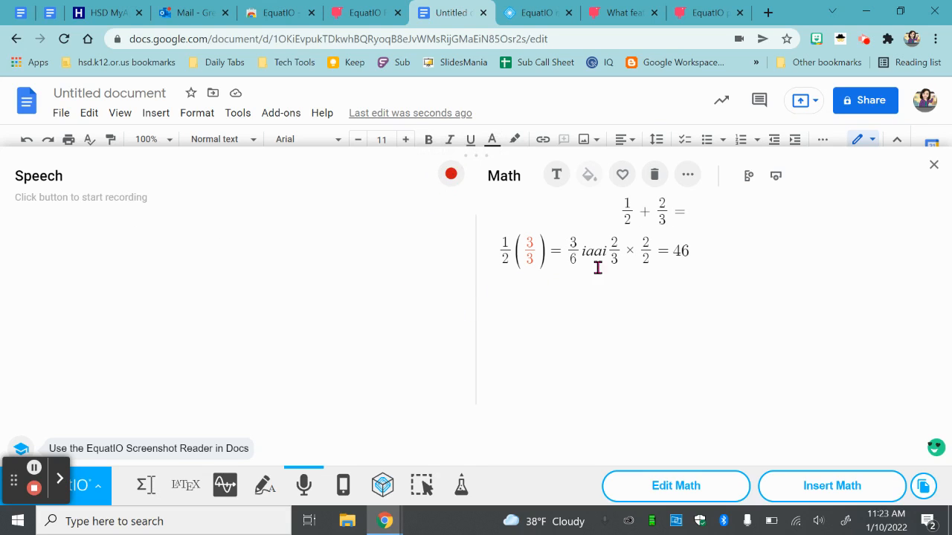
- Delete the stray letters iaai between 3/6 and 2/3 in the dictated math
{"action": "left_click", "coordinate": [699, 261]}
{"action": "left_click", "coordinate": [614, 252]}
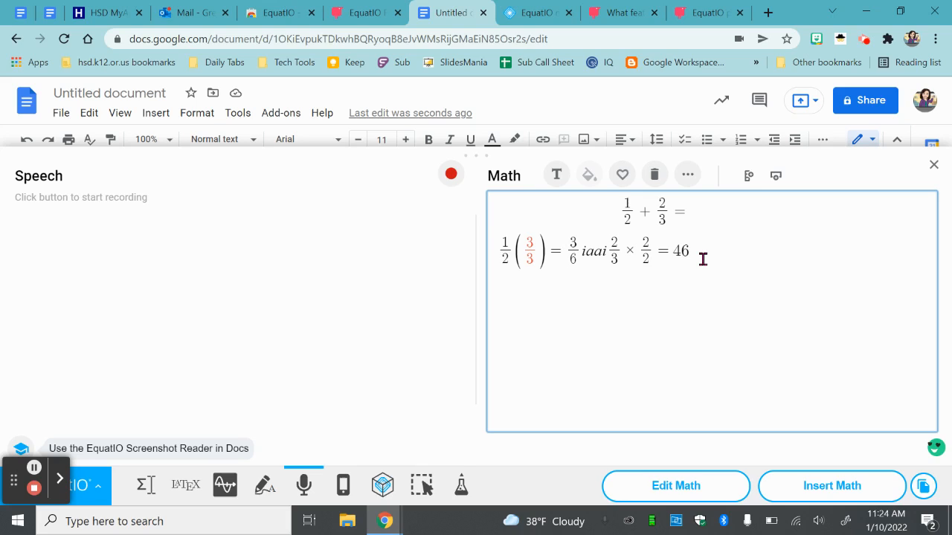
{"action": "key", "text": "BackSpace"}
{"action": "key", "text": "BackSpace"}
{"action": "key", "text": "BackSpace"}
{"action": "key", "text": "BackSpace"}
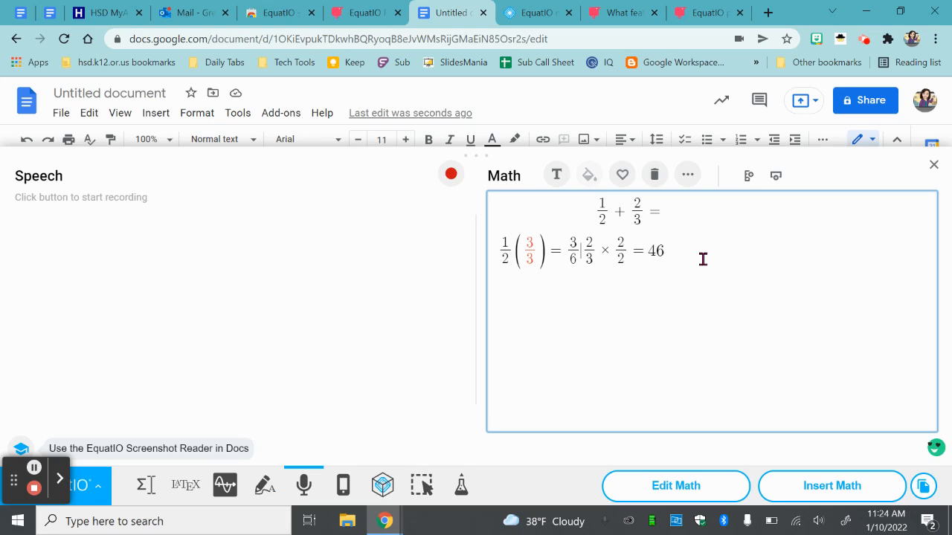
- Turn the dictated result 46 into the fraction 4/6
{"action": "left_click", "coordinate": [658, 250]}
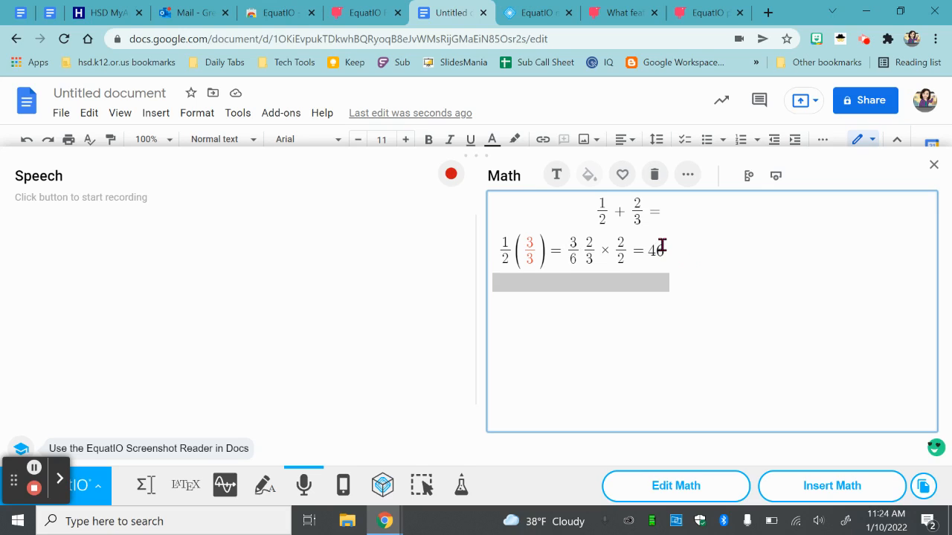
{"action": "type", "text": "/ "}
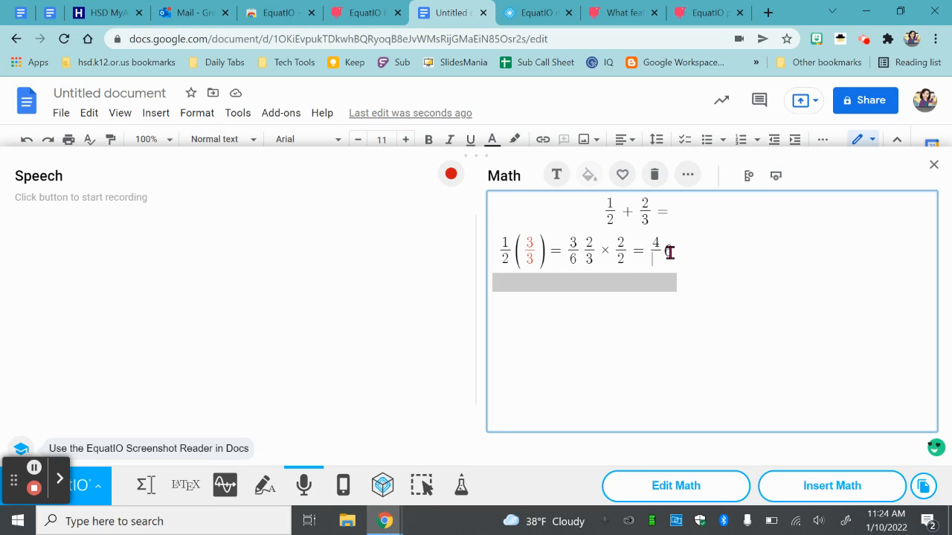
{"action": "type", "text": "66"}
{"action": "left_click", "coordinate": [675, 251]}
{"action": "key", "text": "BackSpace"}
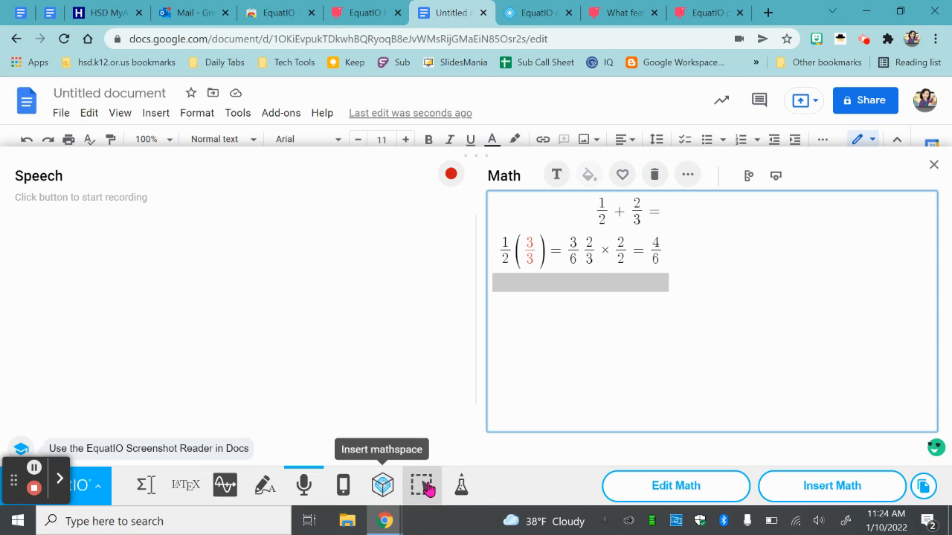
- Graph the expression 2x-5 in the Graph Editor and close the editor
{"action": "left_click", "coordinate": [462, 487]}
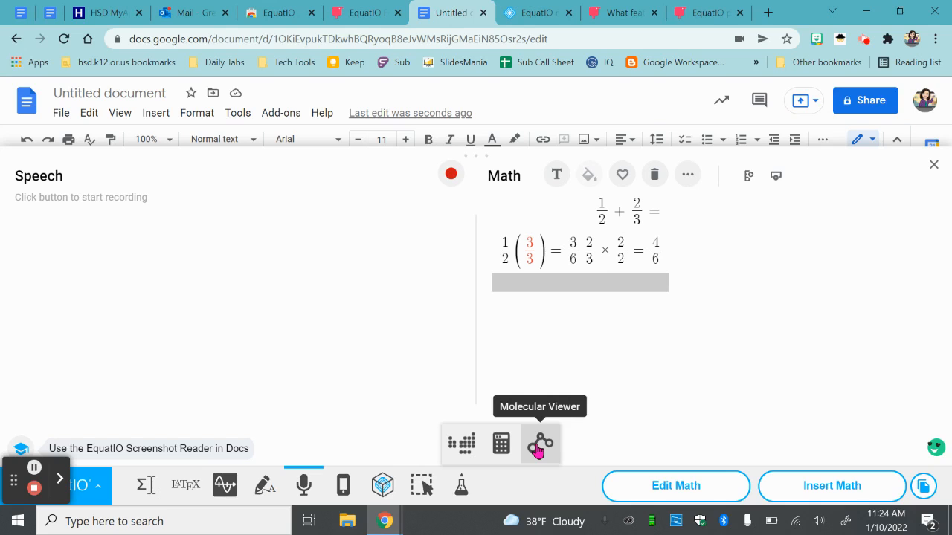
{"action": "left_click", "coordinate": [223, 485]}
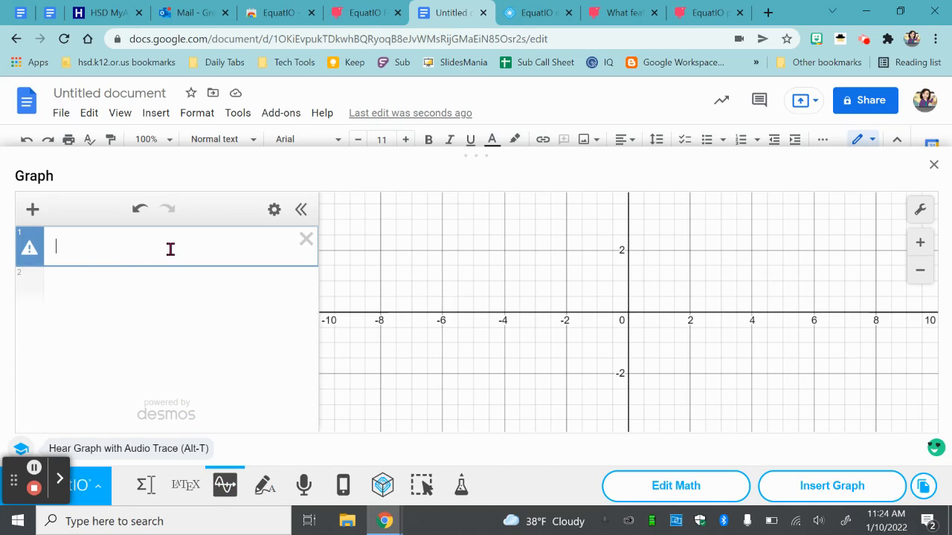
{"action": "type", "text": "2x-5"}
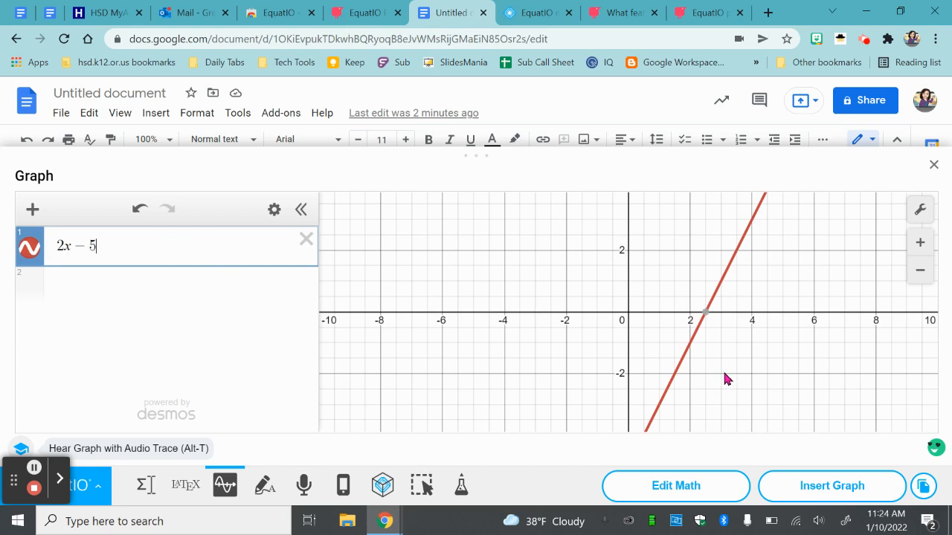
{"action": "left_click", "coordinate": [934, 166]}
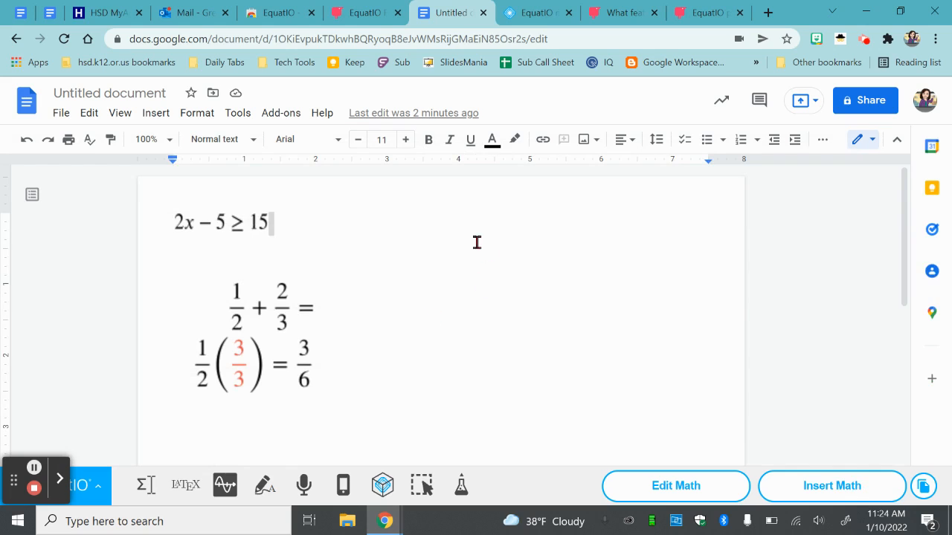
- Switch to the EquatIO mathspace dashboard and create a new space
{"action": "left_click", "coordinate": [539, 15]}
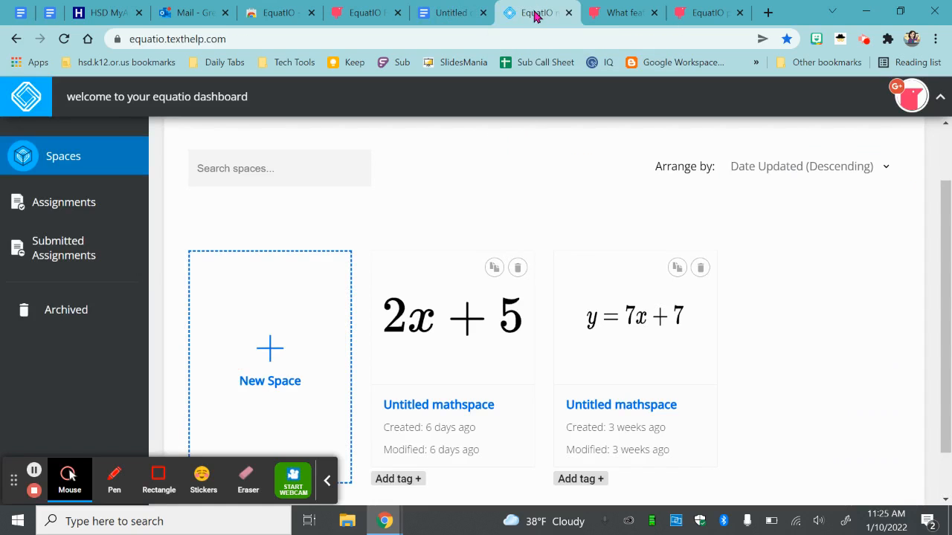
{"action": "left_click", "coordinate": [327, 481]}
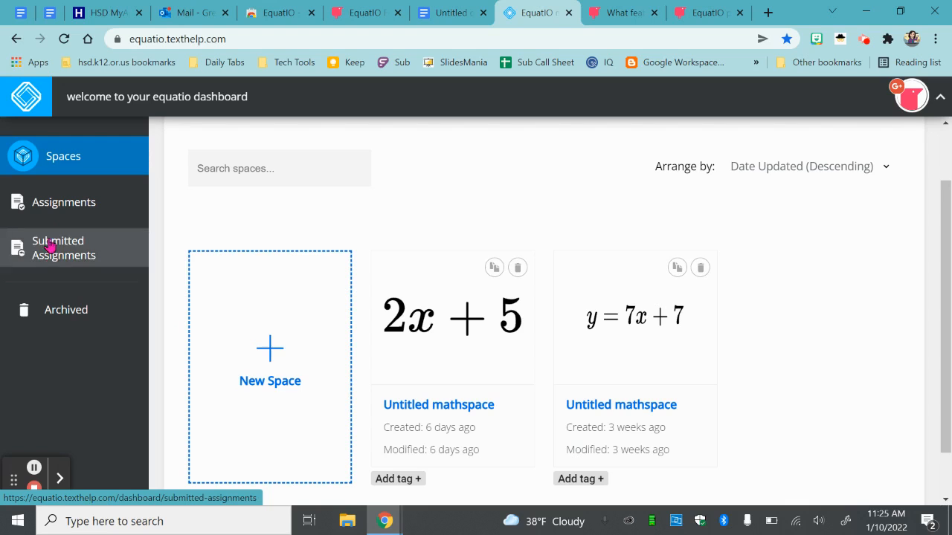
{"action": "left_click", "coordinate": [272, 345]}
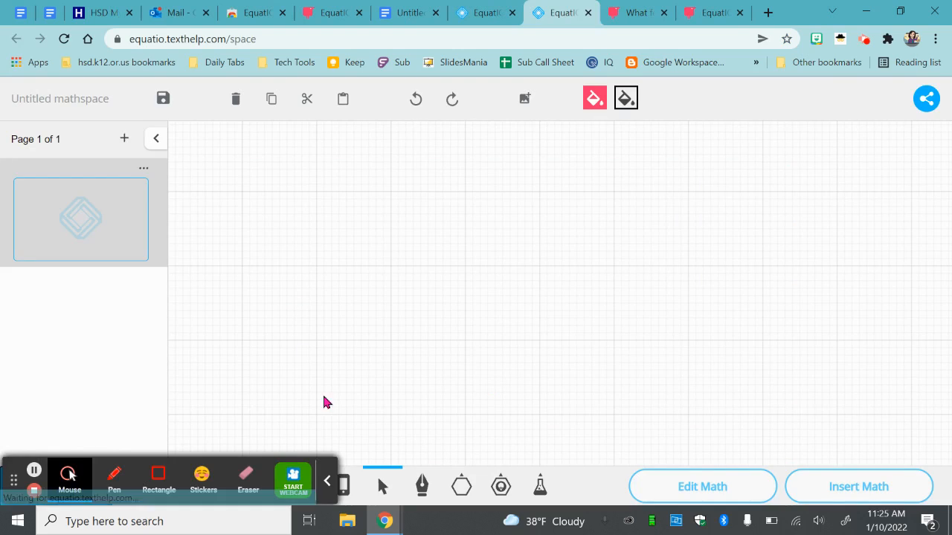
{"action": "left_click", "coordinate": [327, 481]}
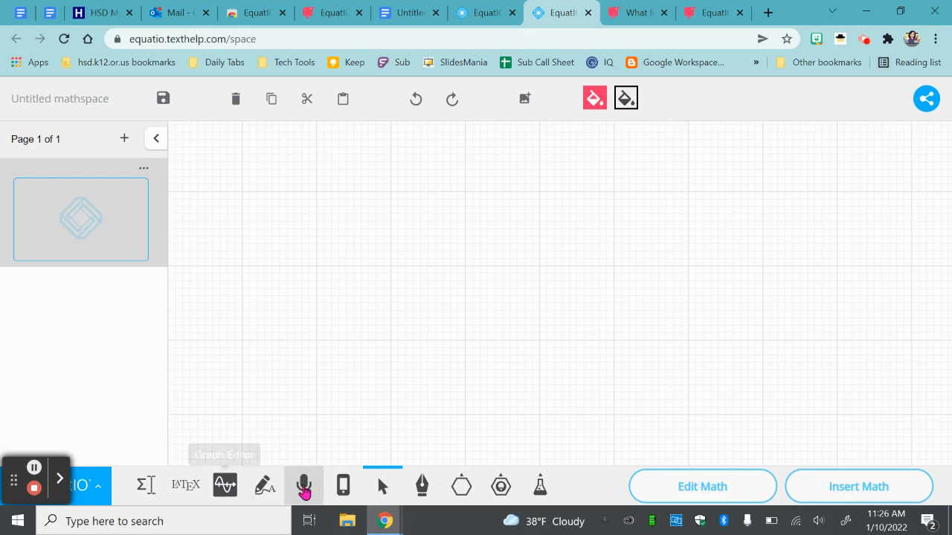
- Handwrite the word Hi on the blank mathspace canvas with the freehand pen
{"action": "left_click", "coordinate": [421, 487]}
{"action": "mouse_move", "coordinate": [262, 199]}
{"action": "left_mouse_down"}
{"action": "mouse_move", "coordinate": [266, 238]}
{"action": "mouse_move", "coordinate": [277, 213]}
{"action": "mouse_move", "coordinate": [279, 232]}
{"action": "mouse_move", "coordinate": [293, 232]}
{"action": "left_mouse_up"}
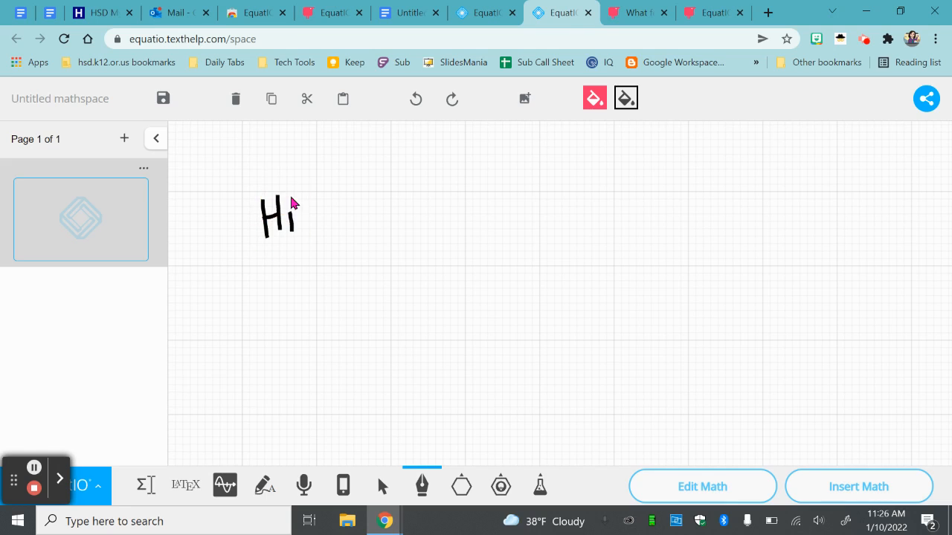
{"action": "left_click", "coordinate": [290, 197]}
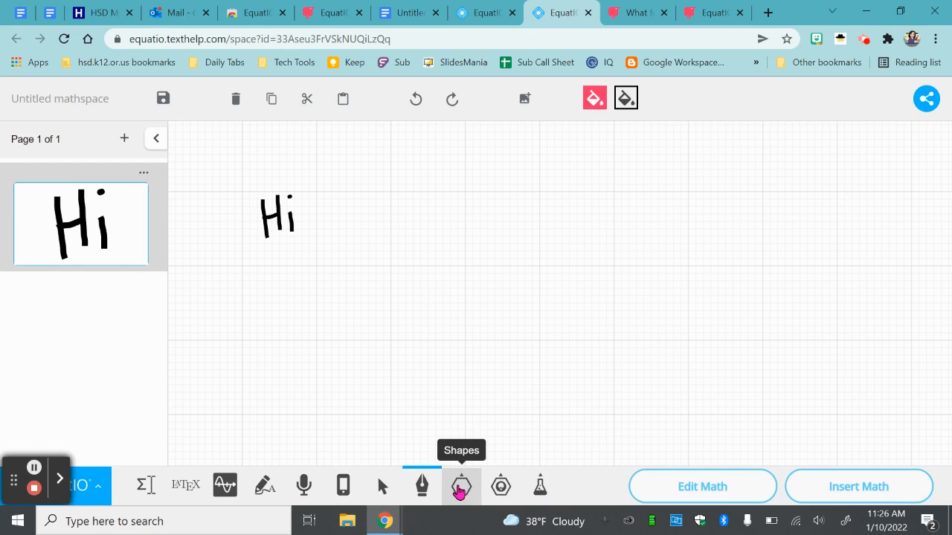
- Look through the extended shape list, from coins, pattern blocks and nets to algebra tiles and circuit symbols, and close it
{"action": "left_click", "coordinate": [461, 487]}
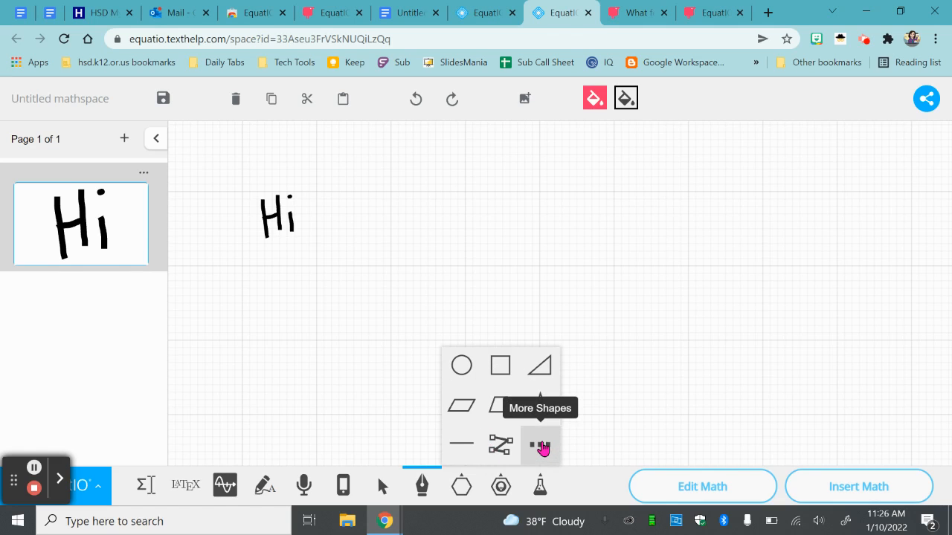
{"action": "left_click", "coordinate": [547, 444]}
{"action": "scroll", "coordinate": [518, 363], "scroll_direction": "down", "scroll_amount": 2}
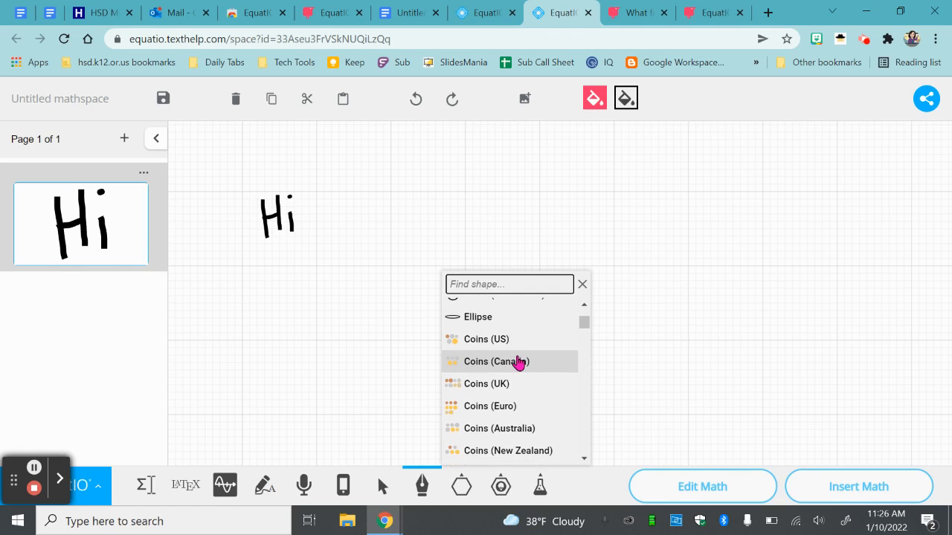
{"action": "scroll", "coordinate": [519, 363], "scroll_direction": "down", "scroll_amount": 1}
{"action": "scroll", "coordinate": [521, 362], "scroll_direction": "up", "scroll_amount": 1}
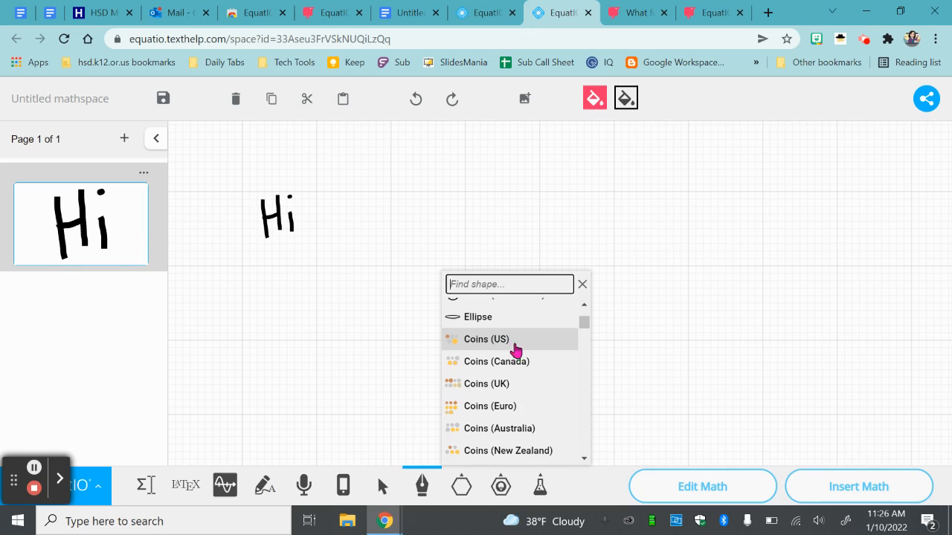
{"action": "scroll", "coordinate": [519, 366], "scroll_direction": "down", "scroll_amount": 2}
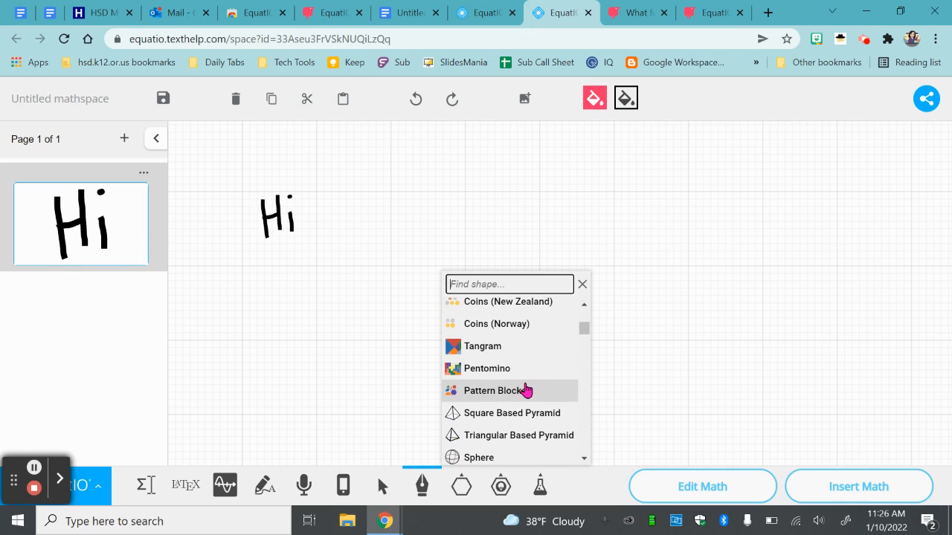
{"action": "scroll", "coordinate": [535, 388], "scroll_direction": "down", "scroll_amount": 1}
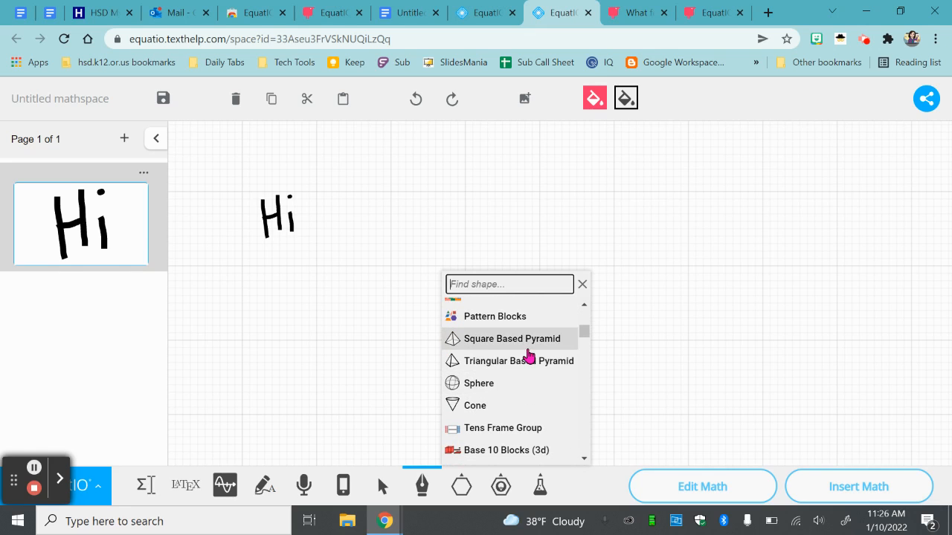
{"action": "scroll", "coordinate": [528, 356], "scroll_direction": "down", "scroll_amount": 2}
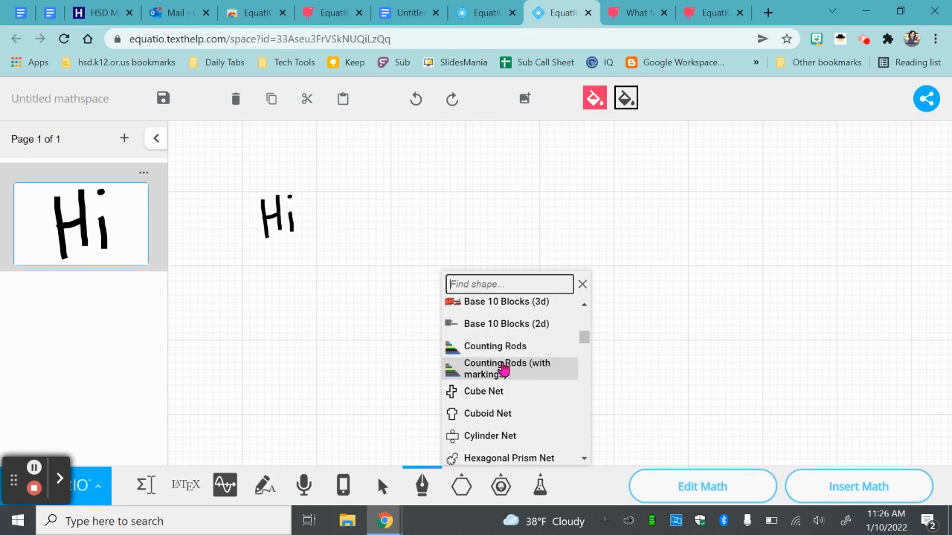
{"action": "scroll", "coordinate": [508, 363], "scroll_direction": "down", "scroll_amount": 1}
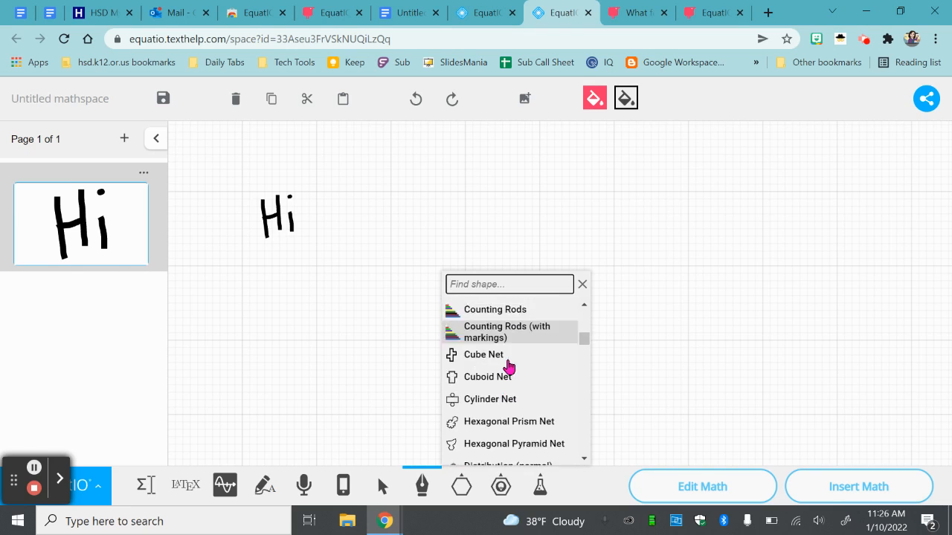
{"action": "scroll", "coordinate": [512, 365], "scroll_direction": "down", "scroll_amount": 3}
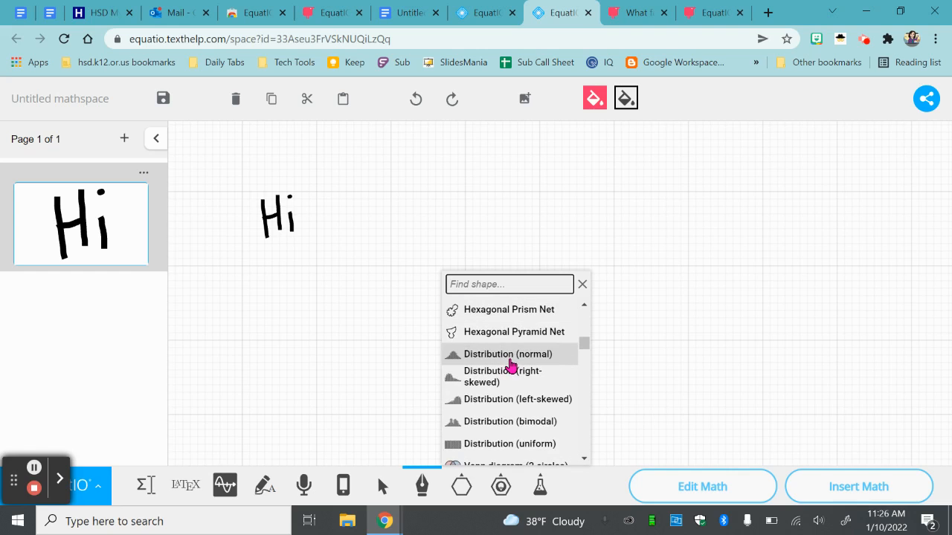
{"action": "scroll", "coordinate": [488, 349], "scroll_direction": "down", "scroll_amount": 3}
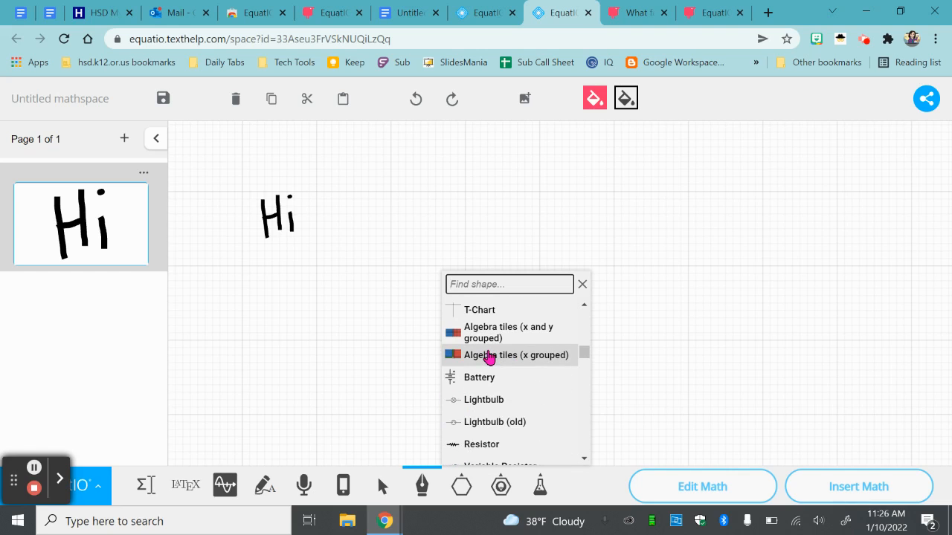
{"action": "scroll", "coordinate": [491, 359], "scroll_direction": "down", "scroll_amount": 3}
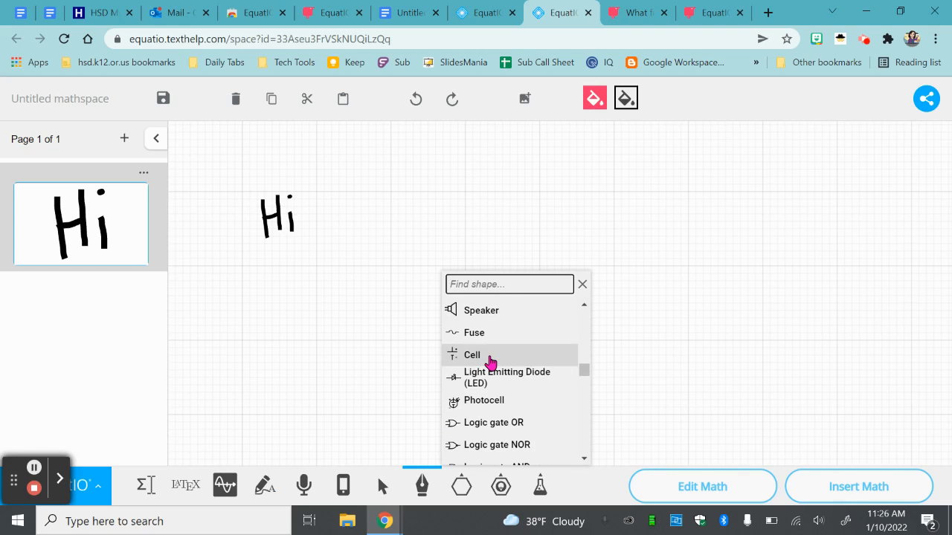
{"action": "scroll", "coordinate": [493, 360], "scroll_direction": "down", "scroll_amount": 3}
{"action": "scroll", "coordinate": [493, 361], "scroll_direction": "down", "scroll_amount": 6}
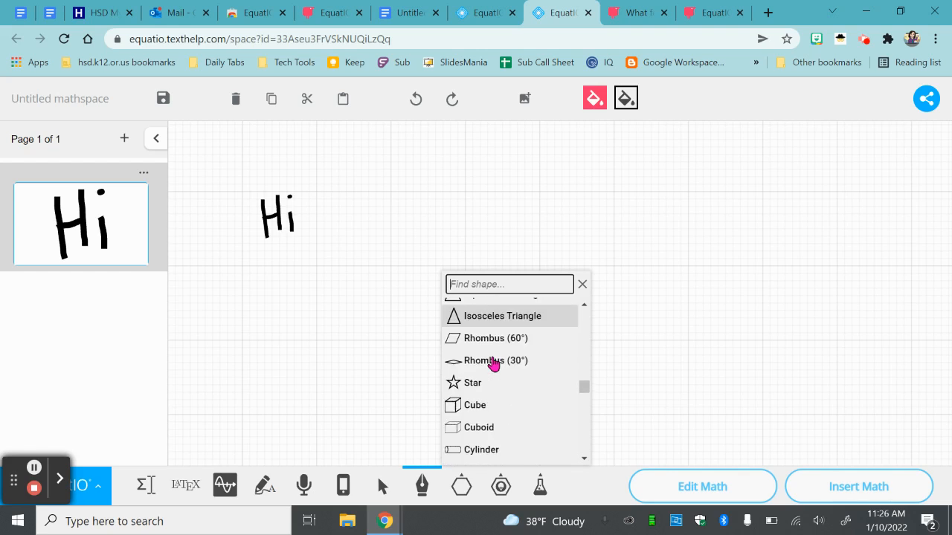
{"action": "scroll", "coordinate": [492, 364], "scroll_direction": "down", "scroll_amount": 3}
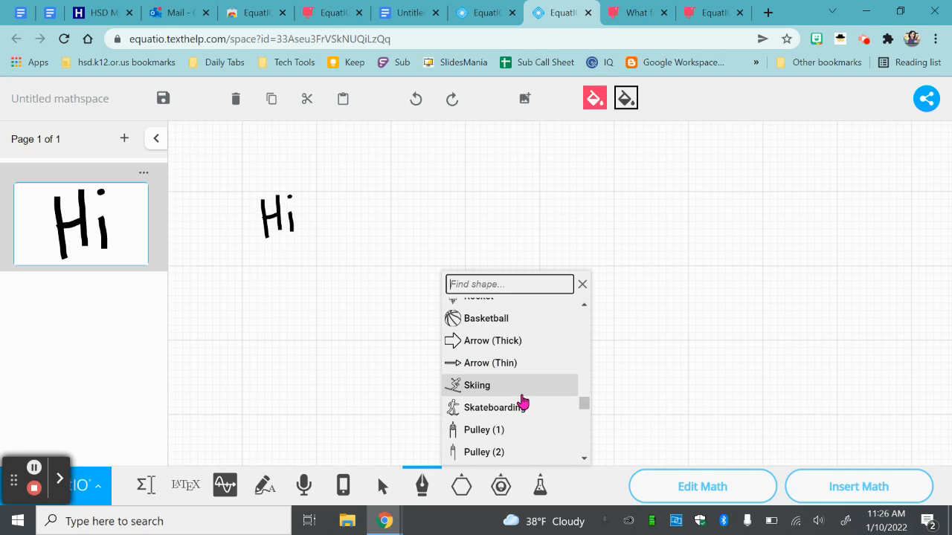
{"action": "scroll", "coordinate": [513, 385], "scroll_direction": "up", "scroll_amount": 5}
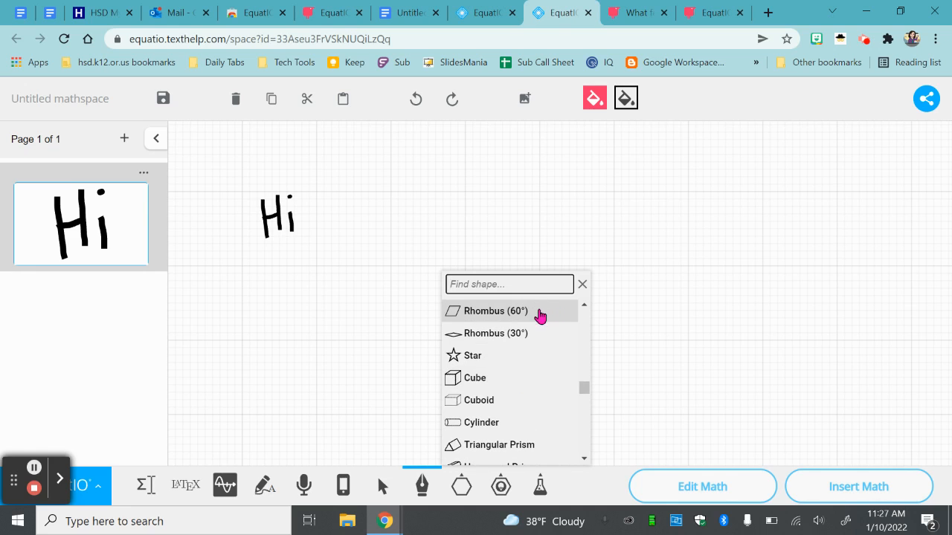
{"action": "left_click", "coordinate": [583, 287]}
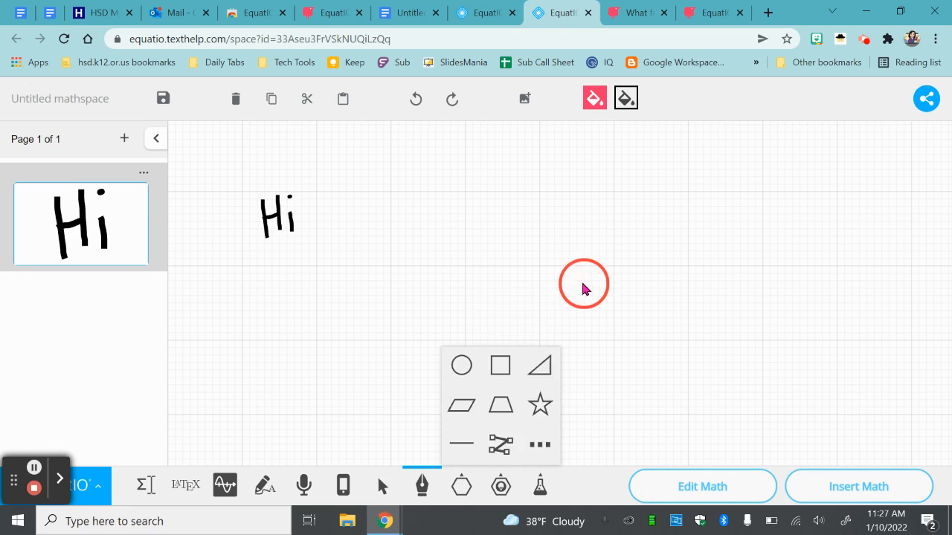
- Draw a Fraction Circle smart shape on the canvas, below and to the right of the handwritten Hi
{"action": "left_click", "coordinate": [504, 486]}
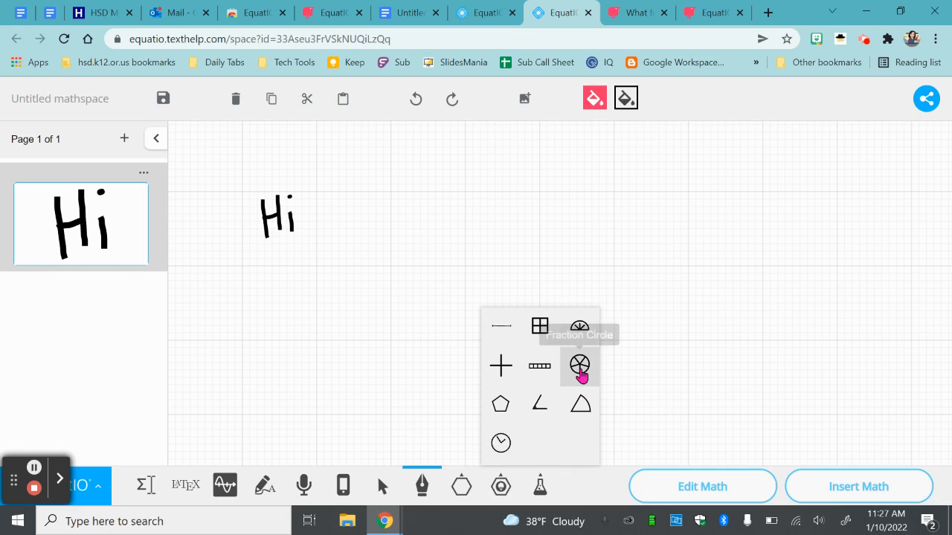
{"action": "left_click", "coordinate": [580, 364]}
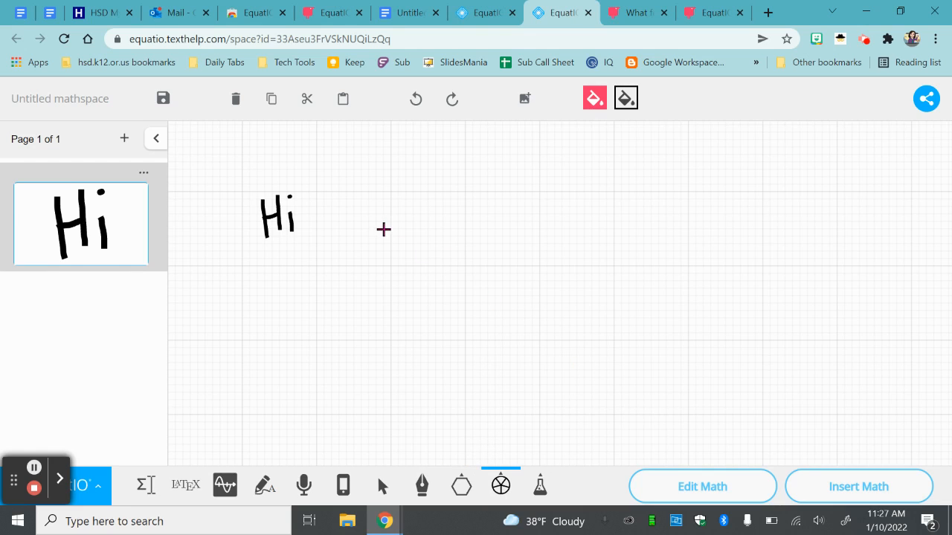
{"action": "left_click_drag", "start_coordinate": [383, 229], "coordinate": [548, 340]}
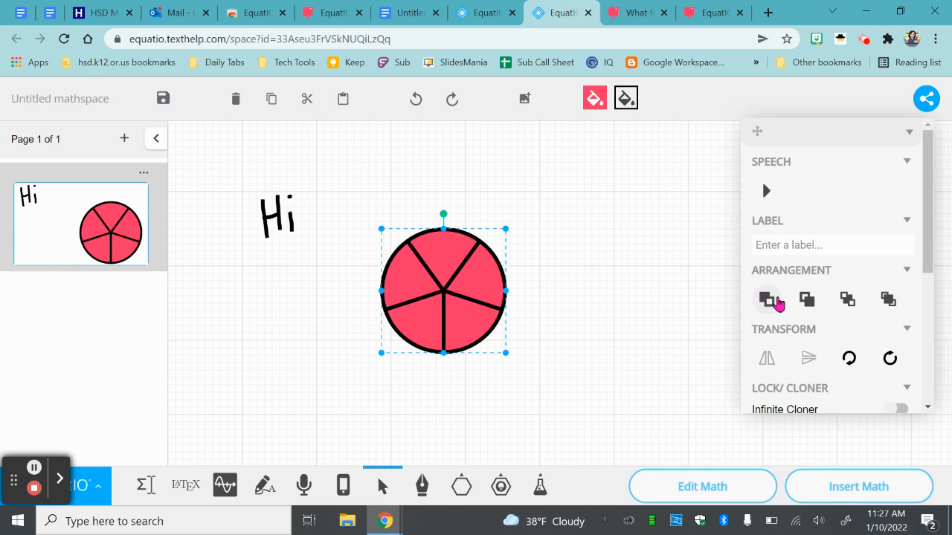
- Try 4 and 6 segments on the fraction circle, settle on 5 segments with 4 shaded, and deselect it
{"action": "scroll", "coordinate": [846, 331], "scroll_direction": "down", "scroll_amount": 3}
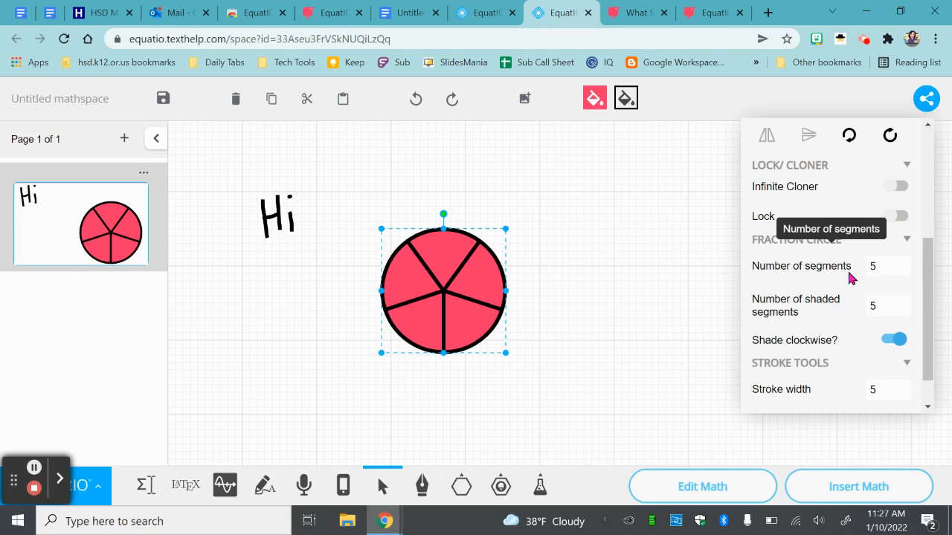
{"action": "left_click", "coordinate": [894, 269]}
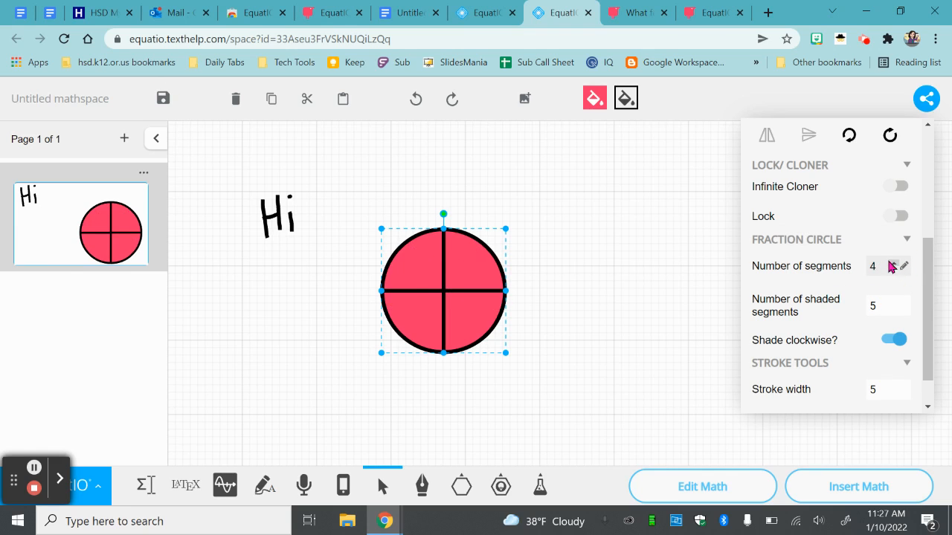
{"action": "left_click", "coordinate": [893, 262]}
{"action": "left_click", "coordinate": [892, 263]}
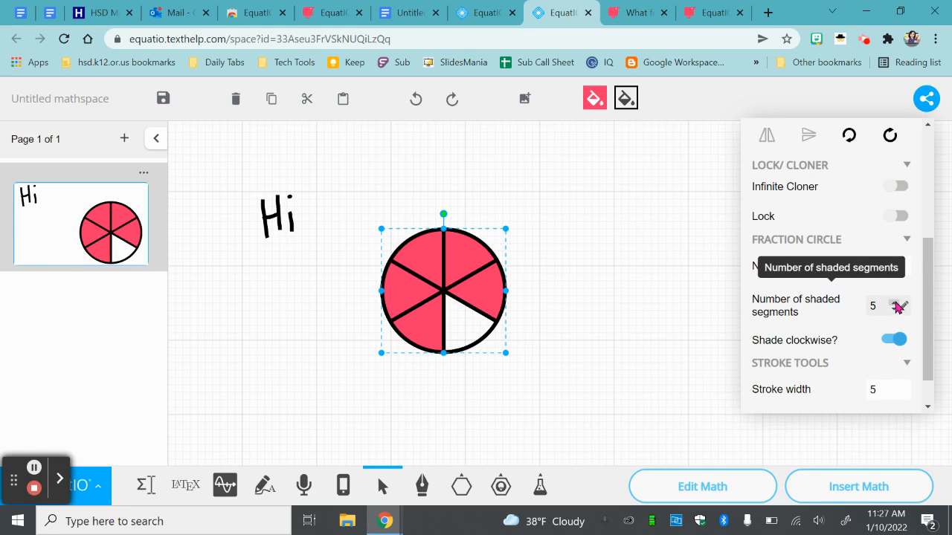
{"action": "left_click", "coordinate": [892, 310]}
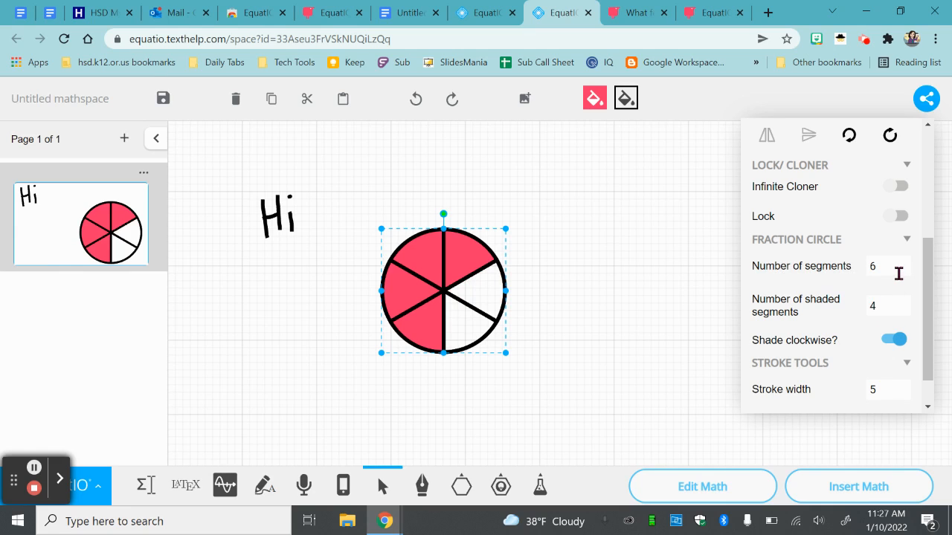
{"action": "left_click", "coordinate": [893, 270]}
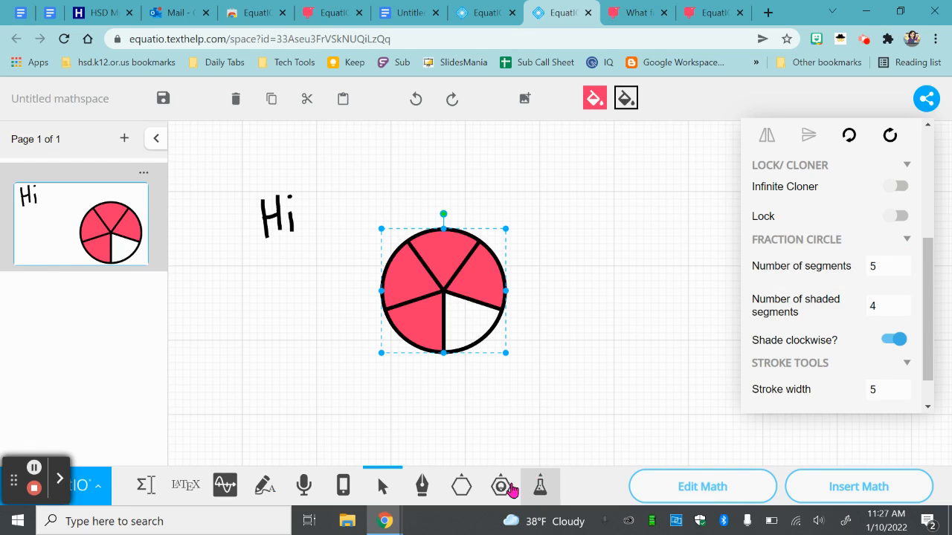
{"action": "left_click", "coordinate": [529, 408]}
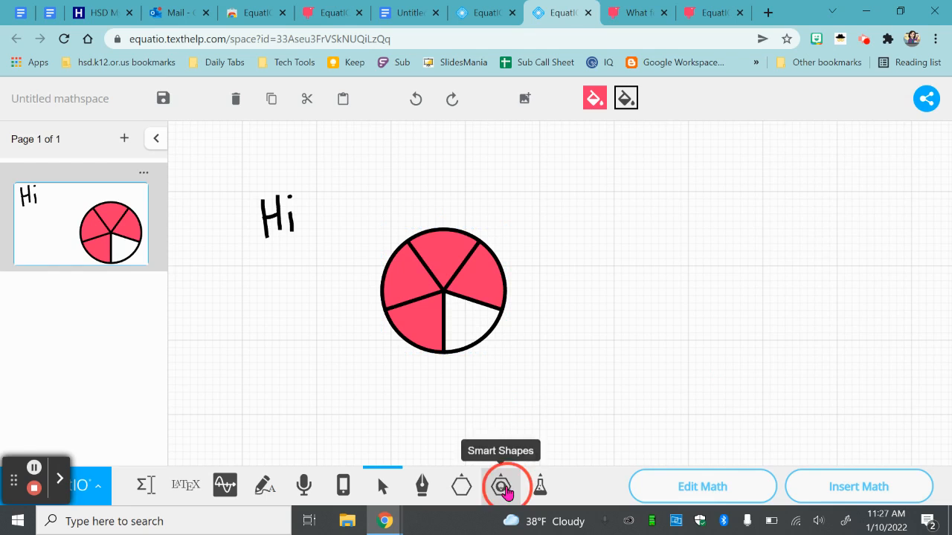
- Draw a second fraction circle of similar size to the right of the first and set its shaded segments to 3
{"action": "left_click", "coordinate": [502, 488]}
{"action": "left_click", "coordinate": [578, 366]}
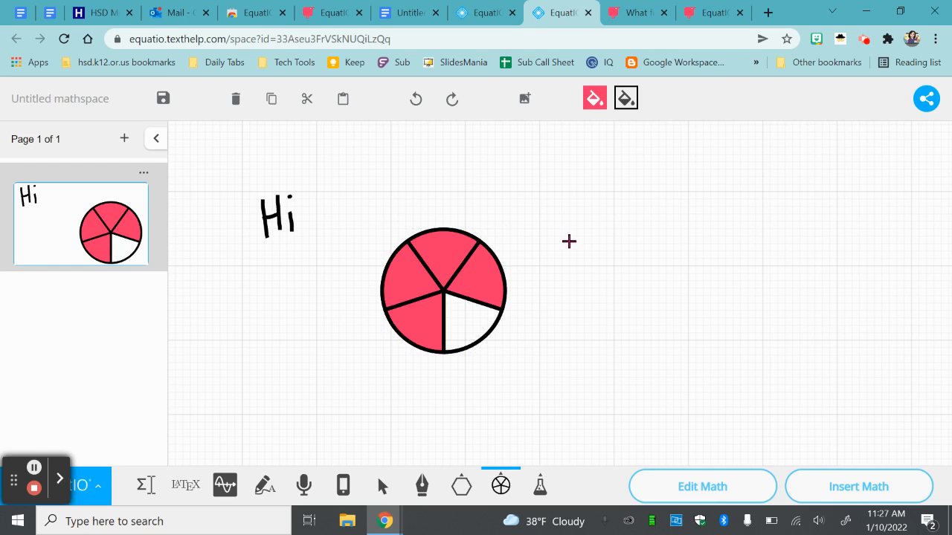
{"action": "left_click_drag", "start_coordinate": [565, 237], "coordinate": [678, 353]}
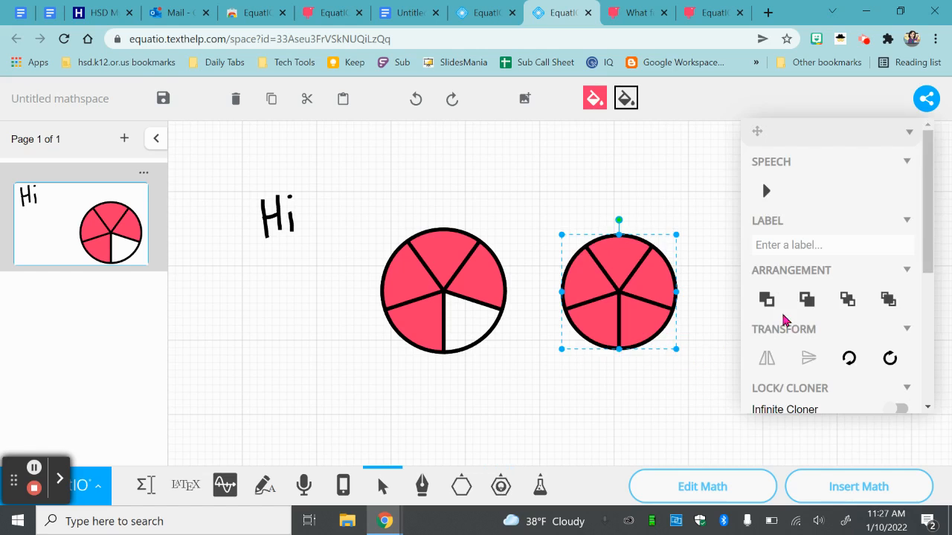
{"action": "scroll", "coordinate": [865, 336], "scroll_direction": "down", "scroll_amount": 2}
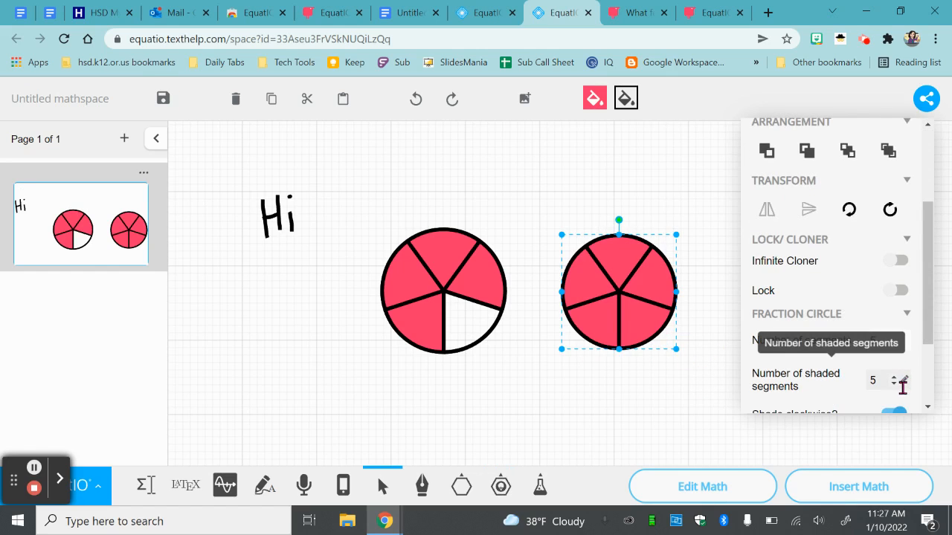
{"action": "left_click", "coordinate": [893, 384]}
{"action": "left_click", "coordinate": [893, 384]}
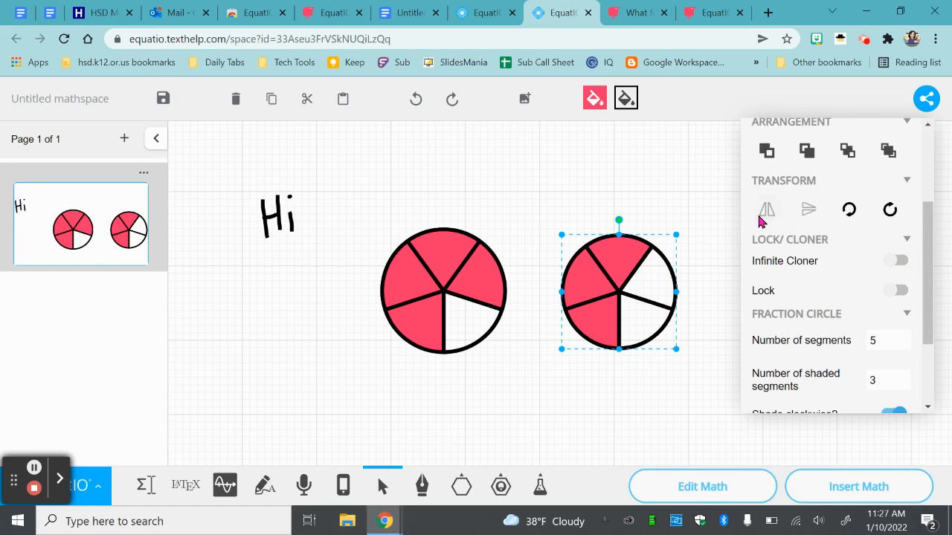
- Change the second fraction circle's fill color to green and deselect it
{"action": "left_click", "coordinate": [595, 97]}
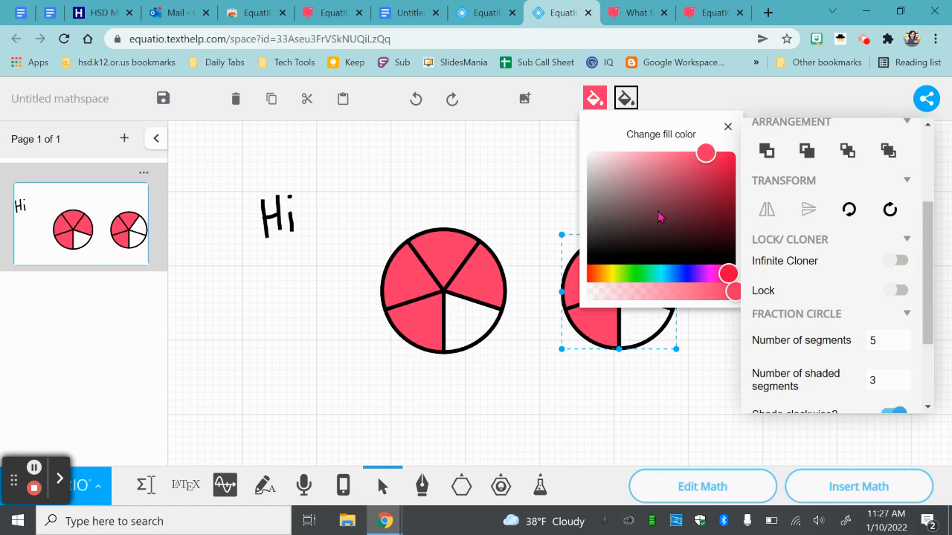
{"action": "left_click", "coordinate": [648, 274]}
{"action": "left_click", "coordinate": [688, 383]}
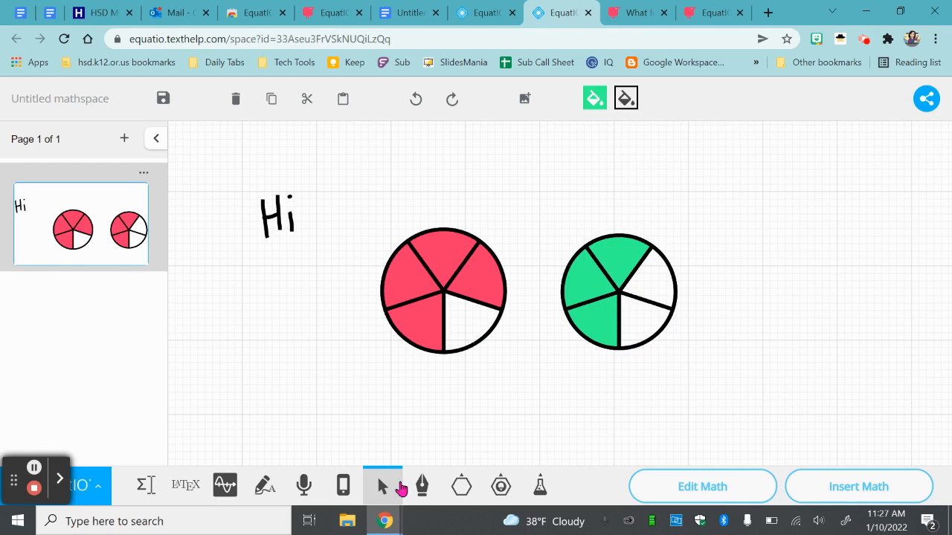
- Handwrite a plus sign between the two fraction circles, check the saved mathspace on the EquatIO dashboard, and return to it
{"action": "left_click", "coordinate": [422, 486]}
{"action": "mouse_move", "coordinate": [531, 277]}
{"action": "left_mouse_down"}
{"action": "mouse_move", "coordinate": [530, 304]}
{"action": "mouse_move", "coordinate": [539, 285]}
{"action": "left_mouse_up"}
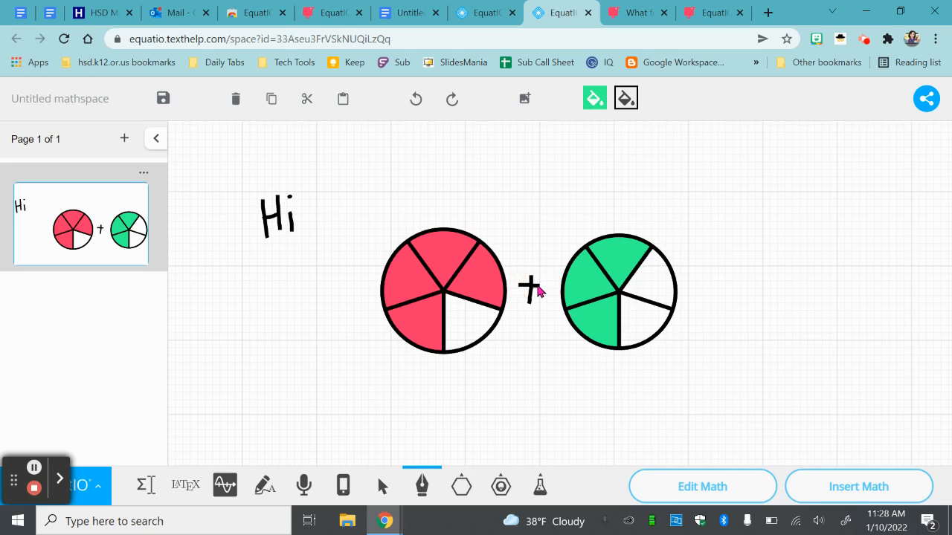
{"action": "left_click", "coordinate": [537, 289]}
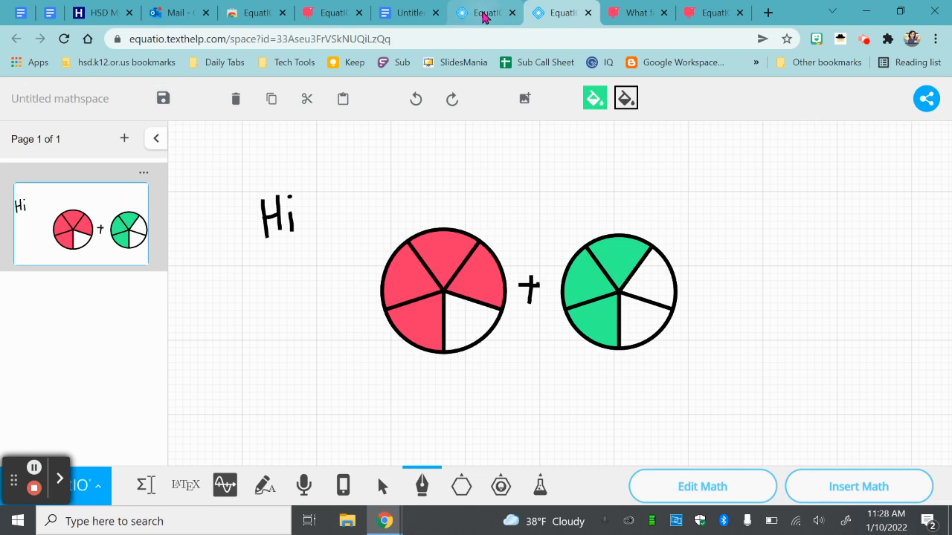
{"action": "left_click", "coordinate": [484, 13]}
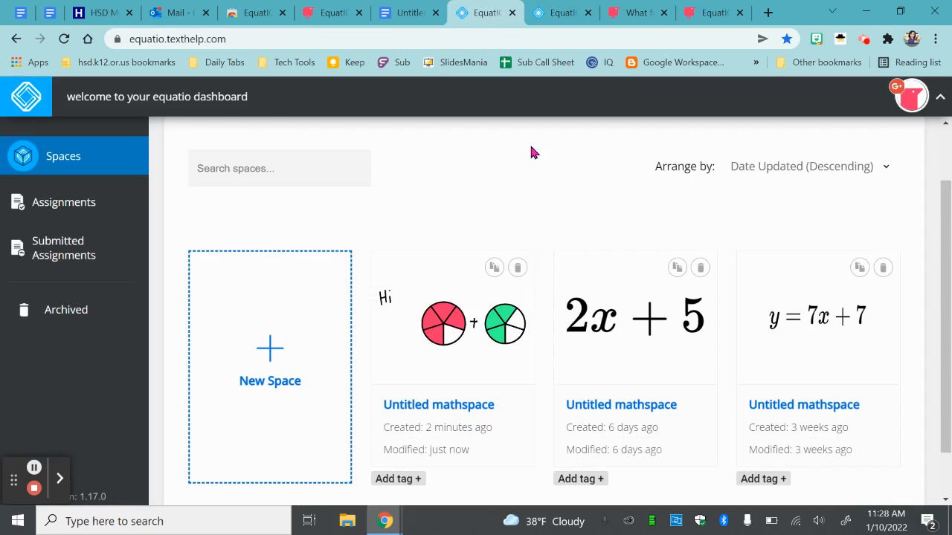
{"action": "left_click", "coordinate": [558, 13]}
- Generate a sharable link for the mathspace with the sharing type Make a copy for each person, and close the sharing dialog
{"action": "left_click", "coordinate": [926, 99]}
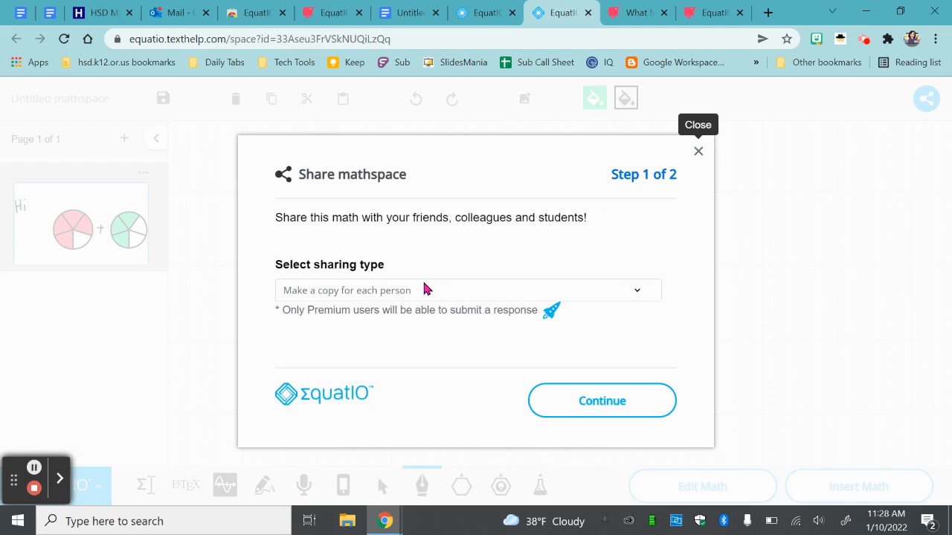
{"action": "left_click", "coordinate": [434, 294]}
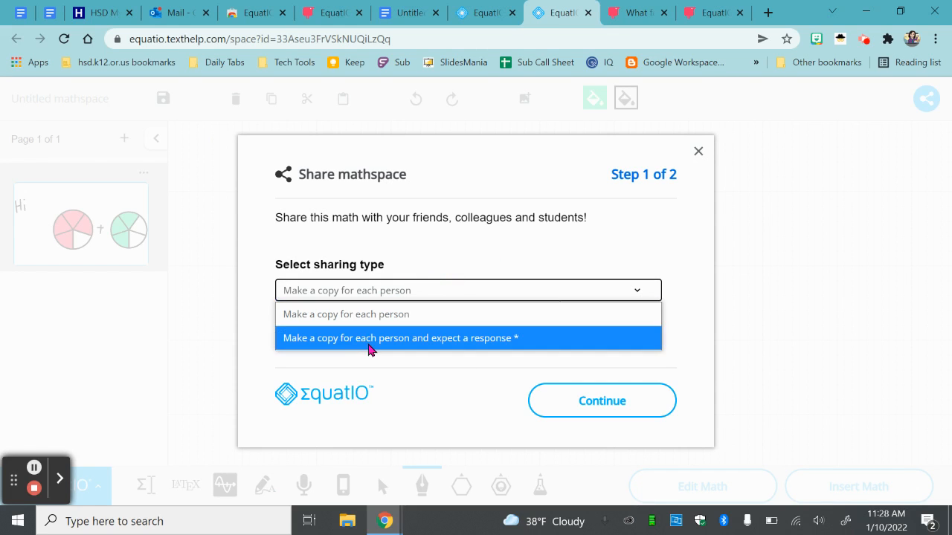
{"action": "left_click", "coordinate": [457, 275]}
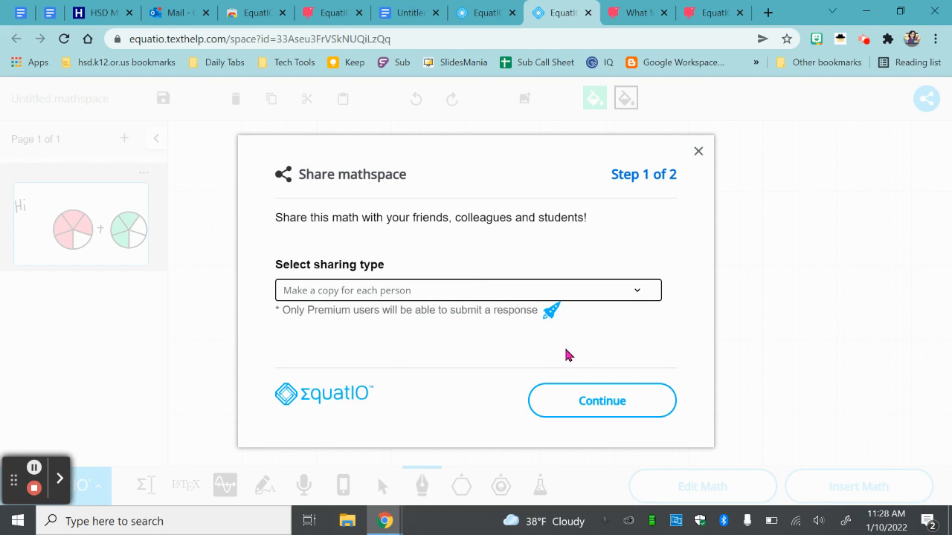
{"action": "left_click", "coordinate": [583, 395]}
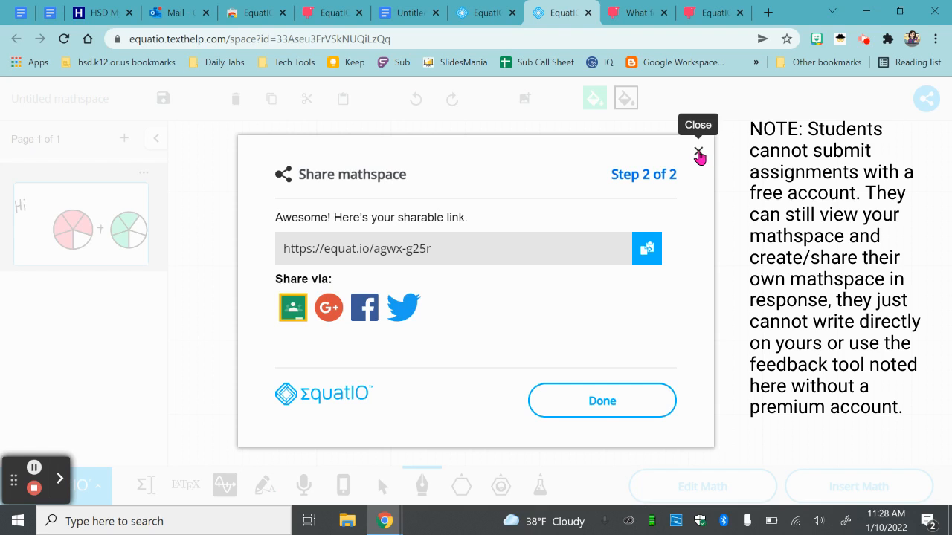
{"action": "left_click", "coordinate": [699, 154]}
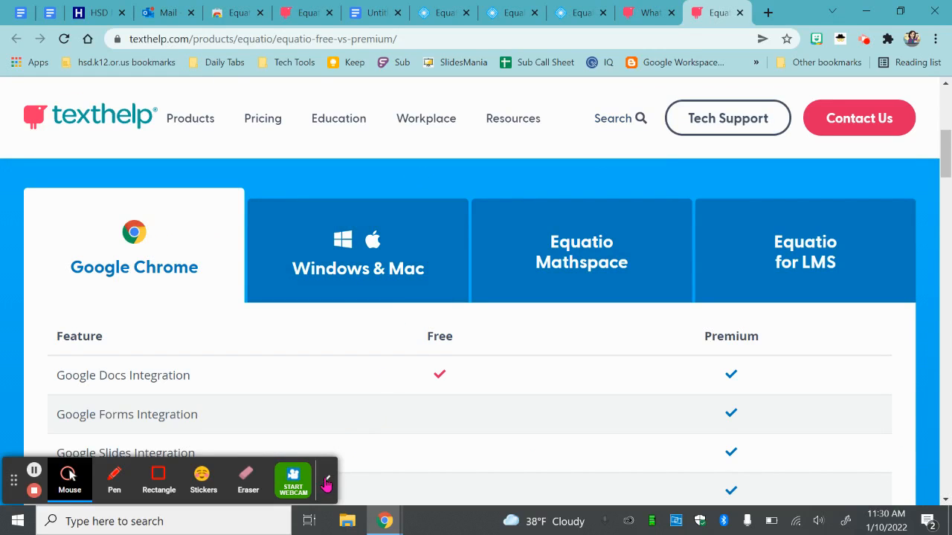
- Examine the Google Chrome feature comparison between EquatIO Free and Premium on the Texthelp page, from Google Docs Integration to More Options
{"action": "left_click", "coordinate": [329, 481]}
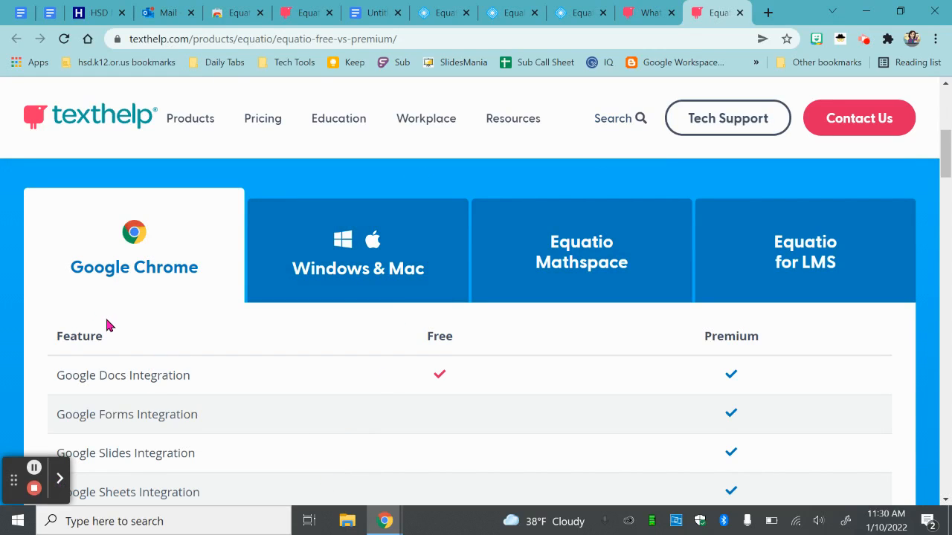
{"action": "scroll", "coordinate": [25, 328], "scroll_direction": "down", "scroll_amount": 1}
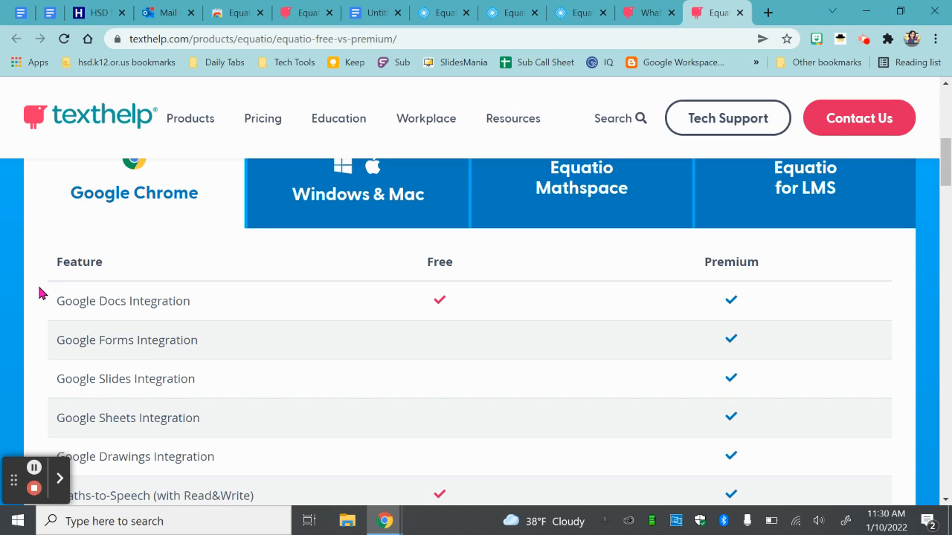
{"action": "scroll", "coordinate": [111, 195], "scroll_direction": "down", "scroll_amount": 2}
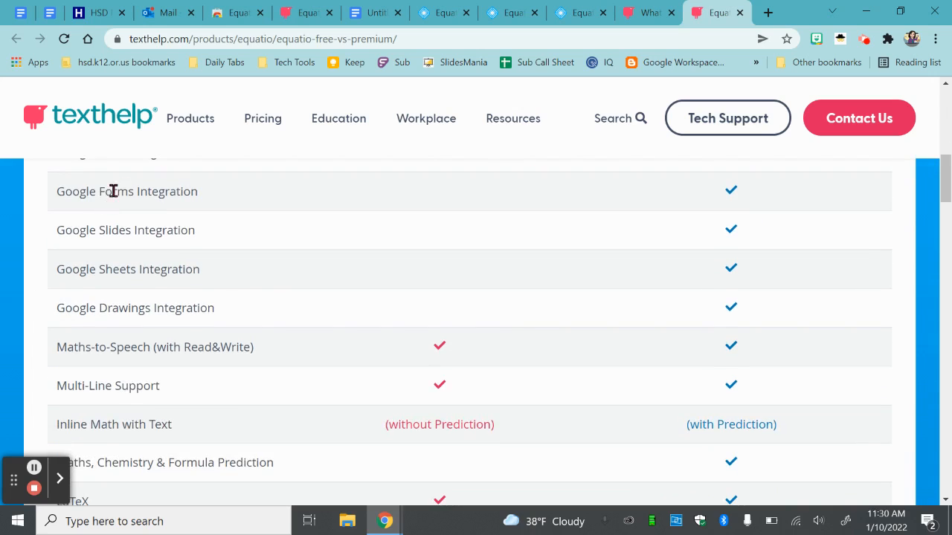
{"action": "scroll", "coordinate": [206, 279], "scroll_direction": "up", "scroll_amount": 1}
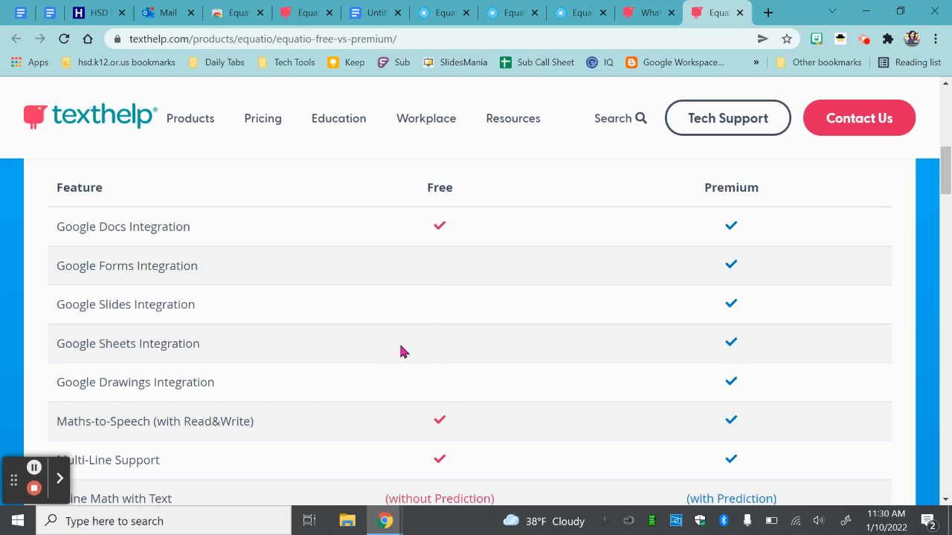
{"action": "scroll", "coordinate": [414, 365], "scroll_direction": "down", "scroll_amount": 4}
{"action": "scroll", "coordinate": [410, 355], "scroll_direction": "down", "scroll_amount": 1}
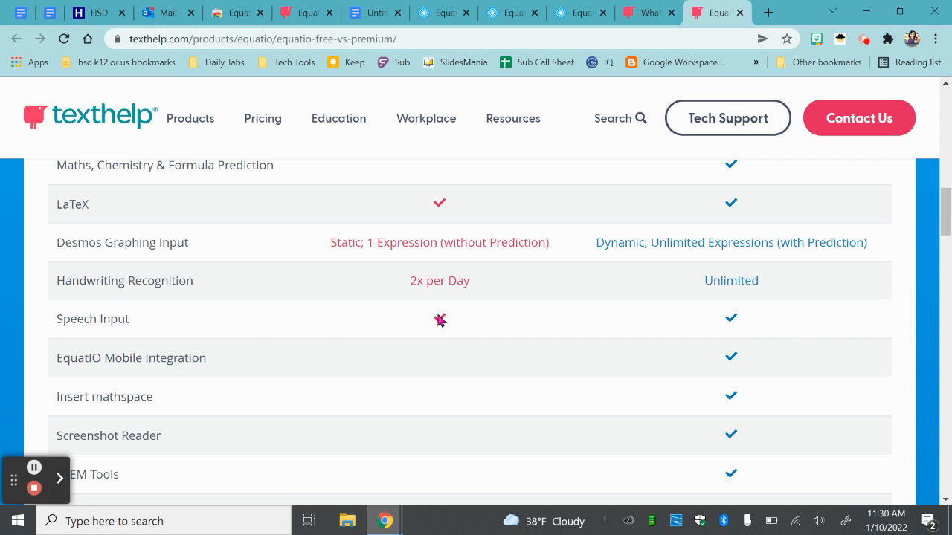
{"action": "scroll", "coordinate": [439, 320], "scroll_direction": "down", "scroll_amount": 3}
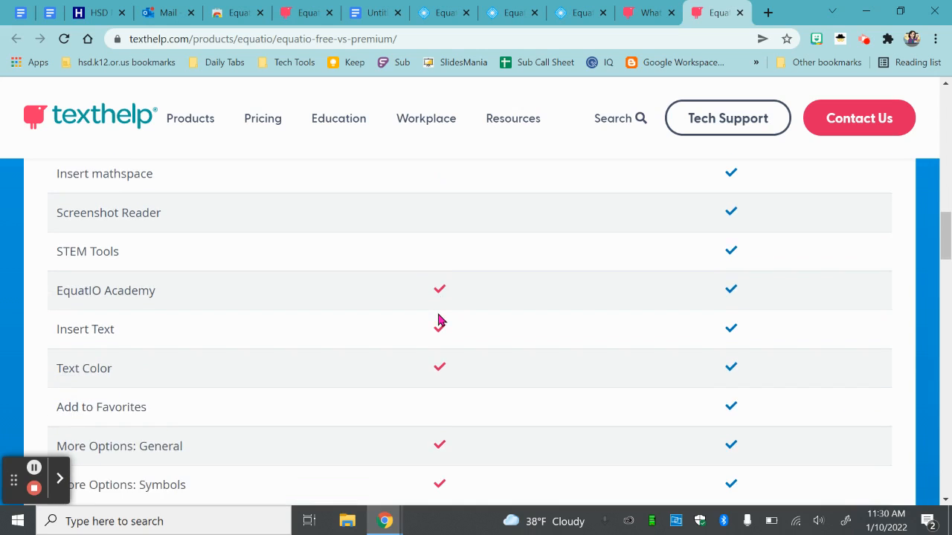
{"action": "scroll", "coordinate": [439, 320], "scroll_direction": "up", "scroll_amount": 15}
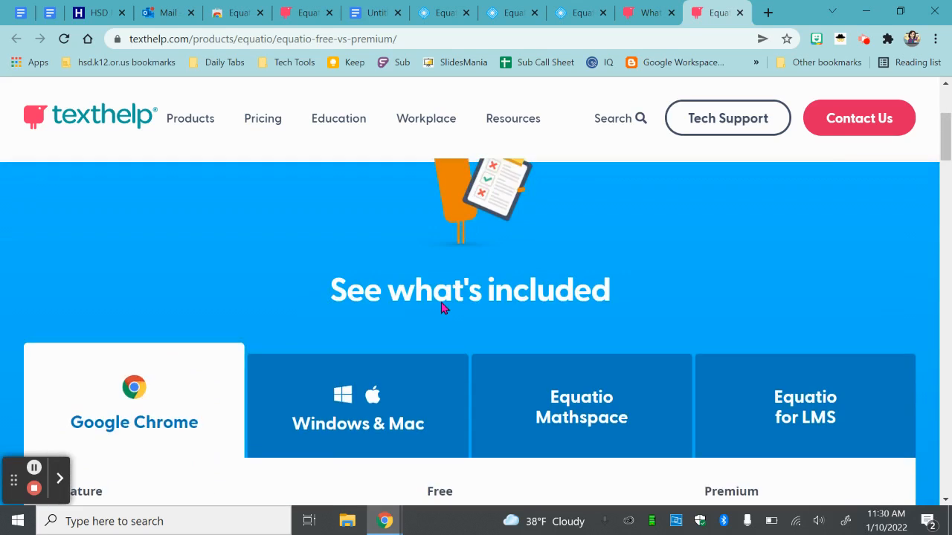